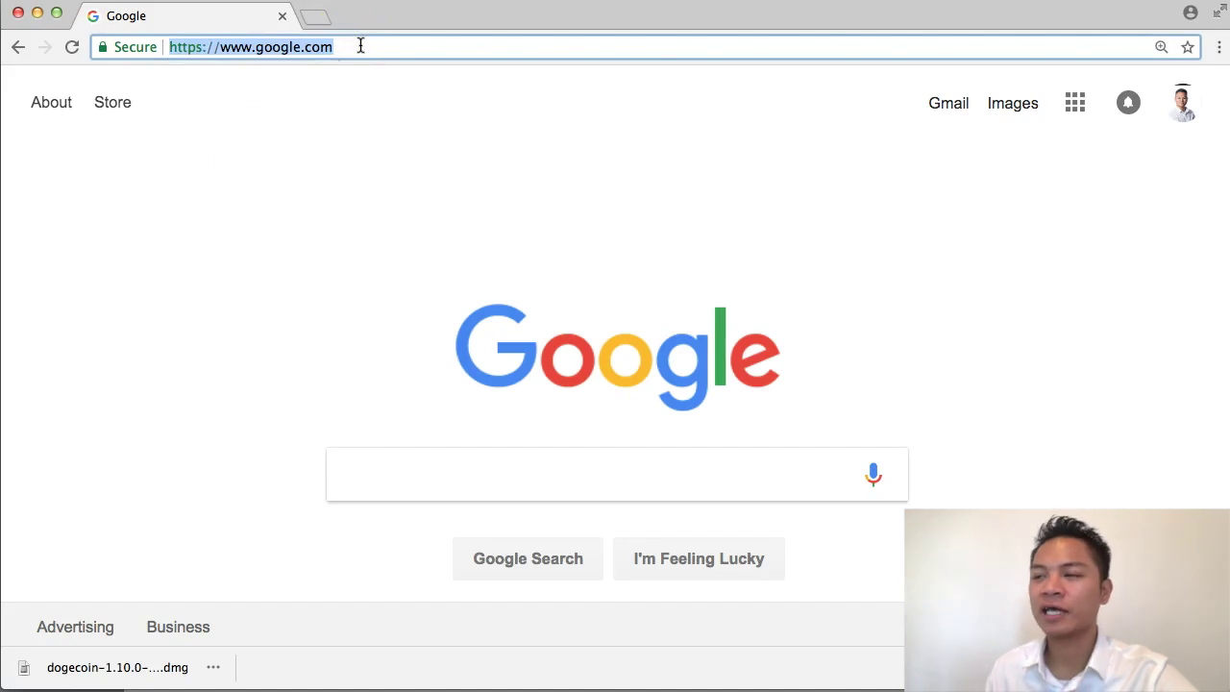
On coinmarketcap.com, scroll the Top 100 down to ICON and open its ICX coin page
type("coinmarketcap")
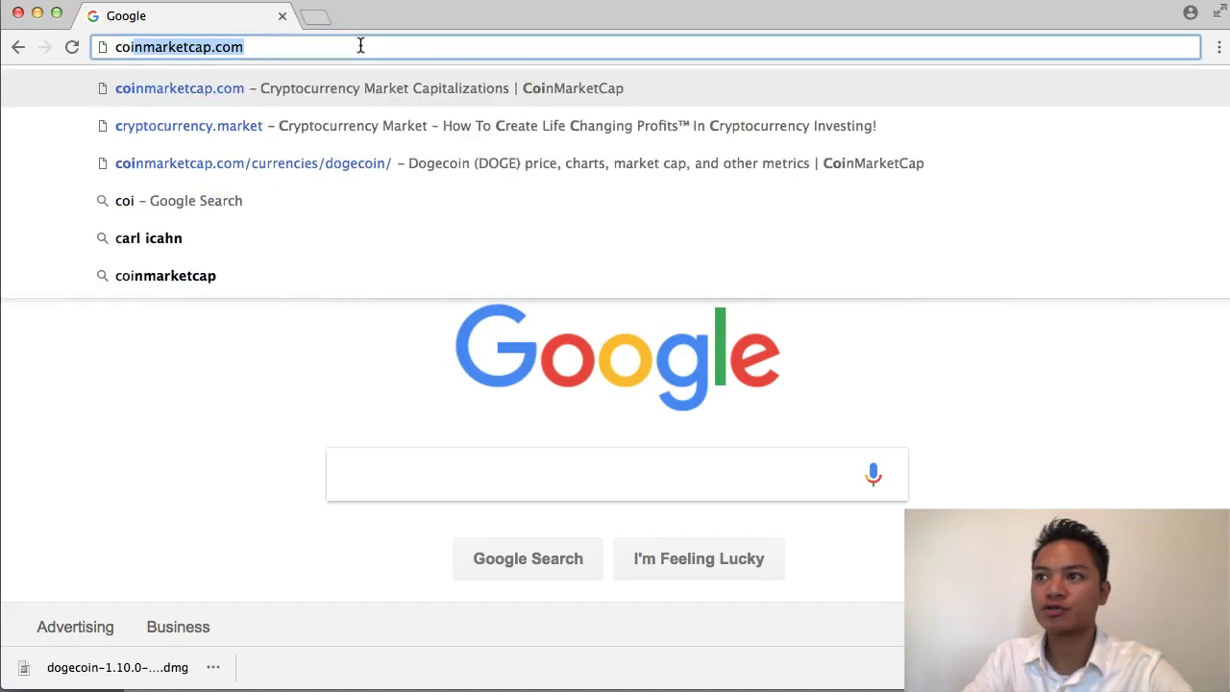
key("Return")
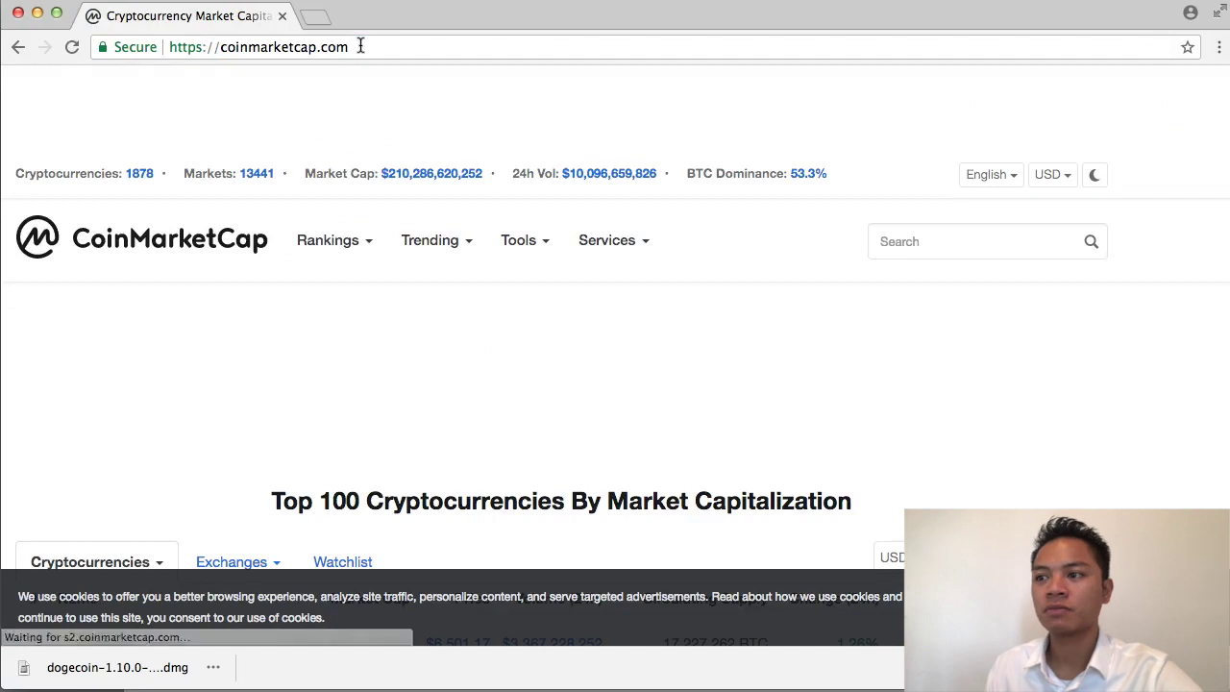
scroll(363, 275, "down", 2)
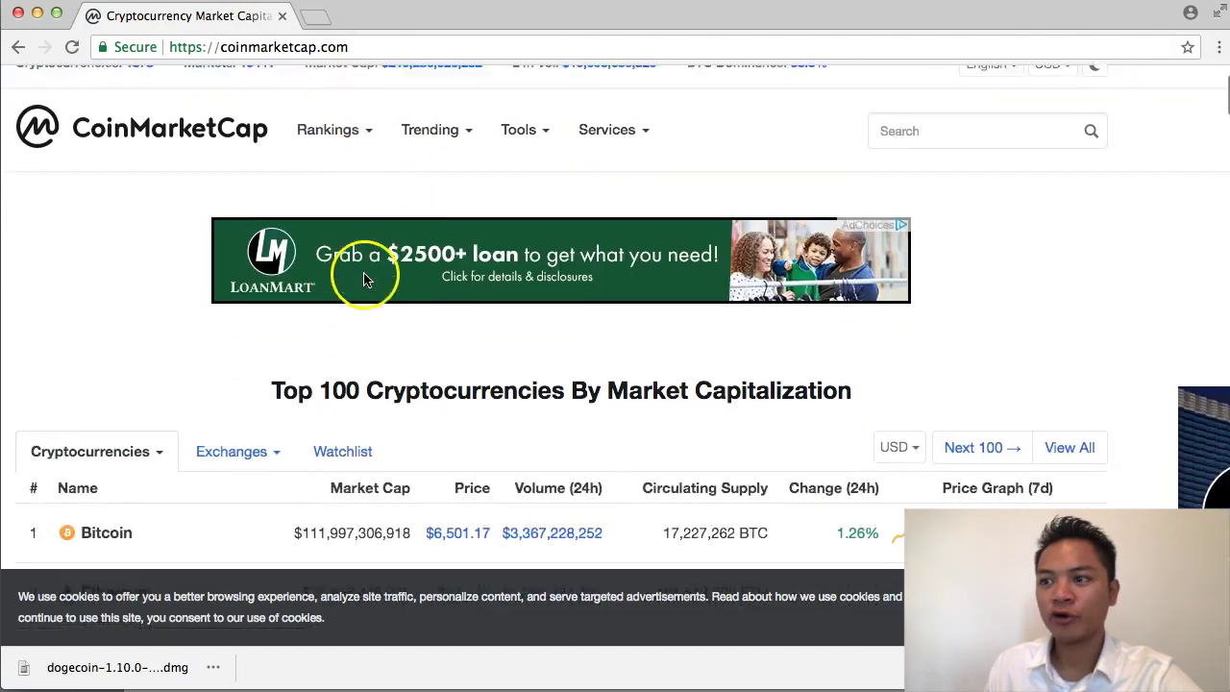
scroll(363, 277, "down", 2)
scroll(362, 277, "down", 1)
scroll(361, 277, "down", 4)
scroll(362, 277, "down", 1)
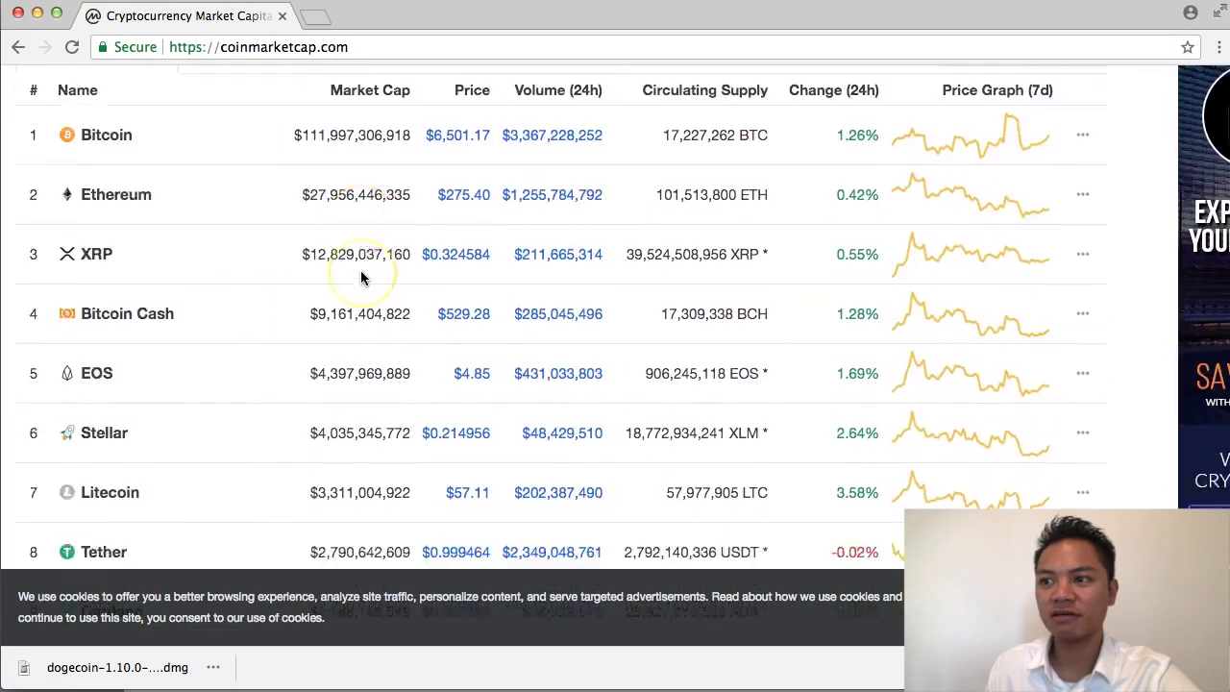
scroll(361, 276, "down", 3)
scroll(361, 277, "down", 1)
scroll(361, 276, "down", 2)
scroll(362, 277, "down", 2)
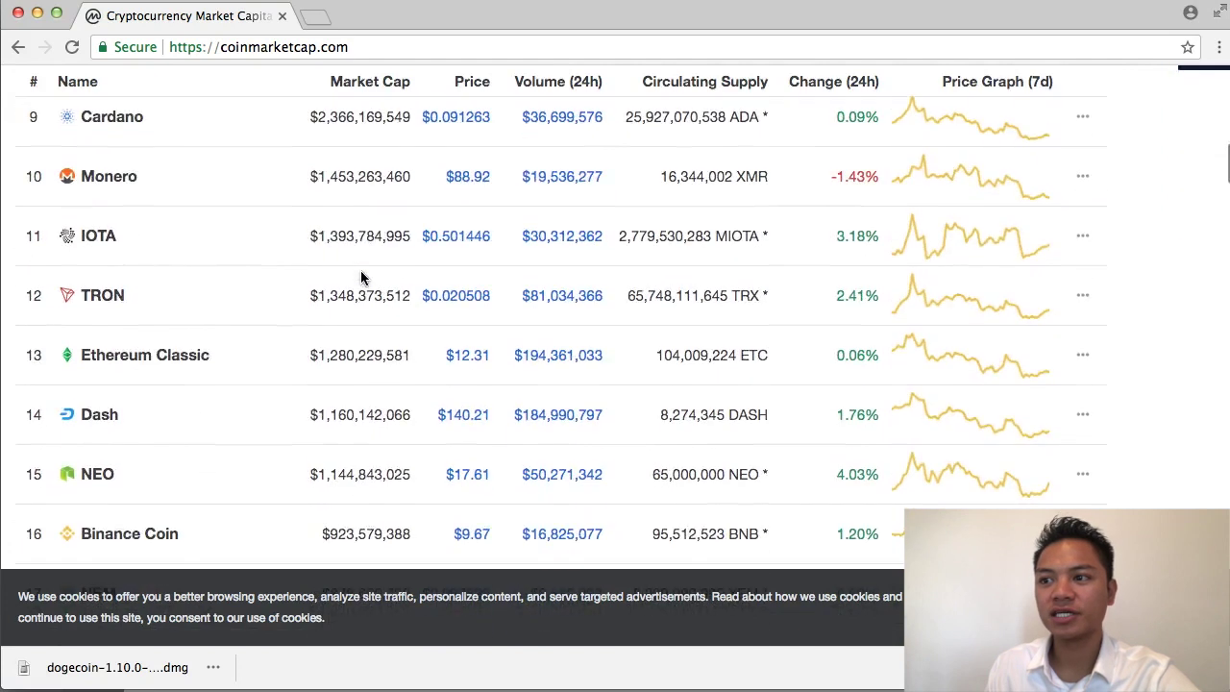
scroll(361, 277, "down", 3)
scroll(362, 277, "down", 2)
scroll(362, 277, "down", 2)
scroll(365, 266, "down", 2)
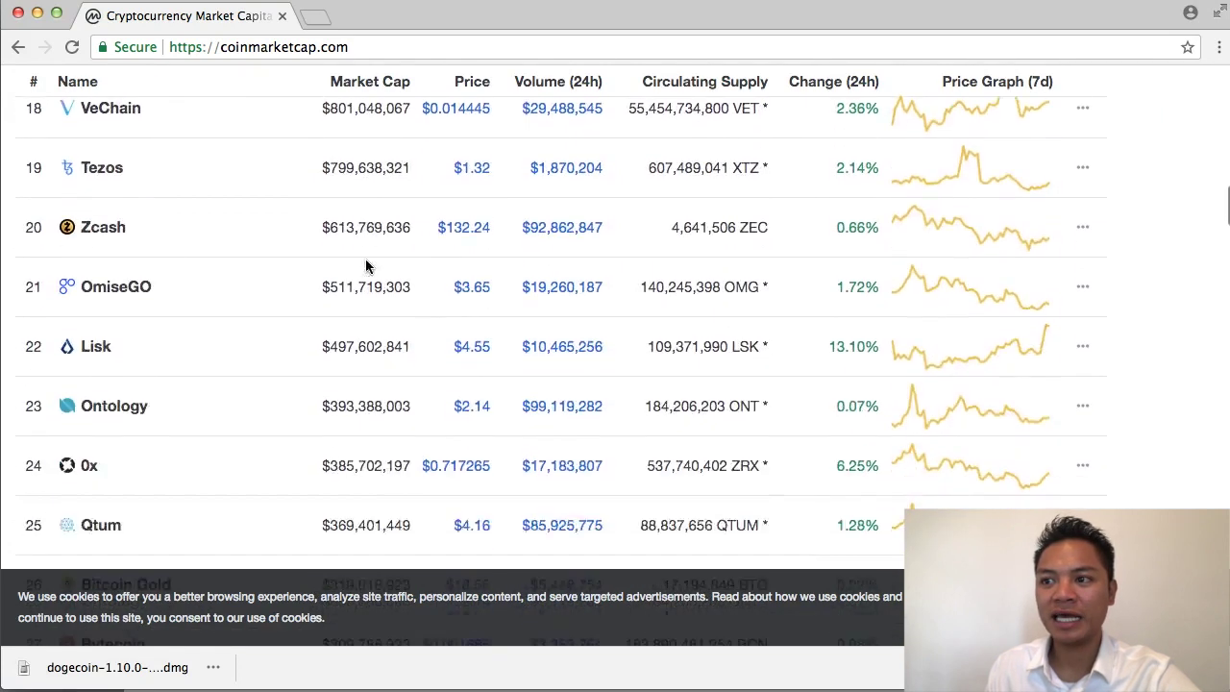
scroll(365, 266, "down", 1)
scroll(365, 266, "down", 2)
scroll(365, 266, "down", 2)
scroll(365, 266, "down", 1)
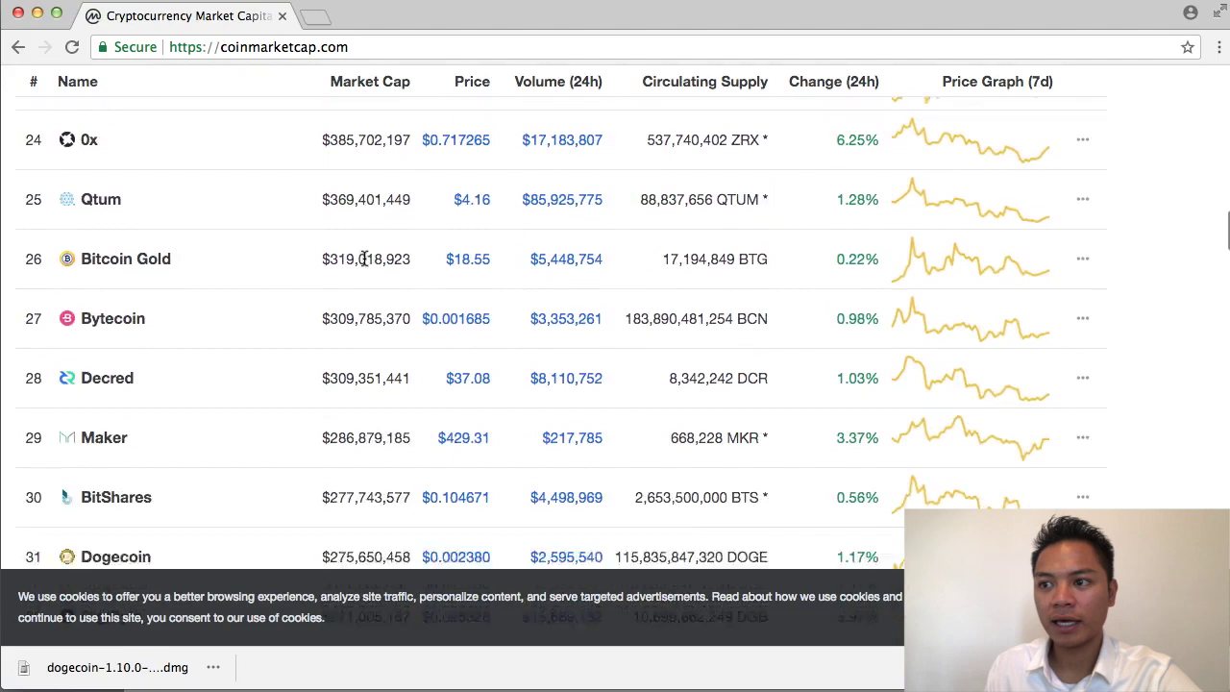
scroll(364, 259, "down", 1)
scroll(364, 260, "down", 3)
scroll(364, 260, "down", 2)
scroll(364, 259, "down", 1)
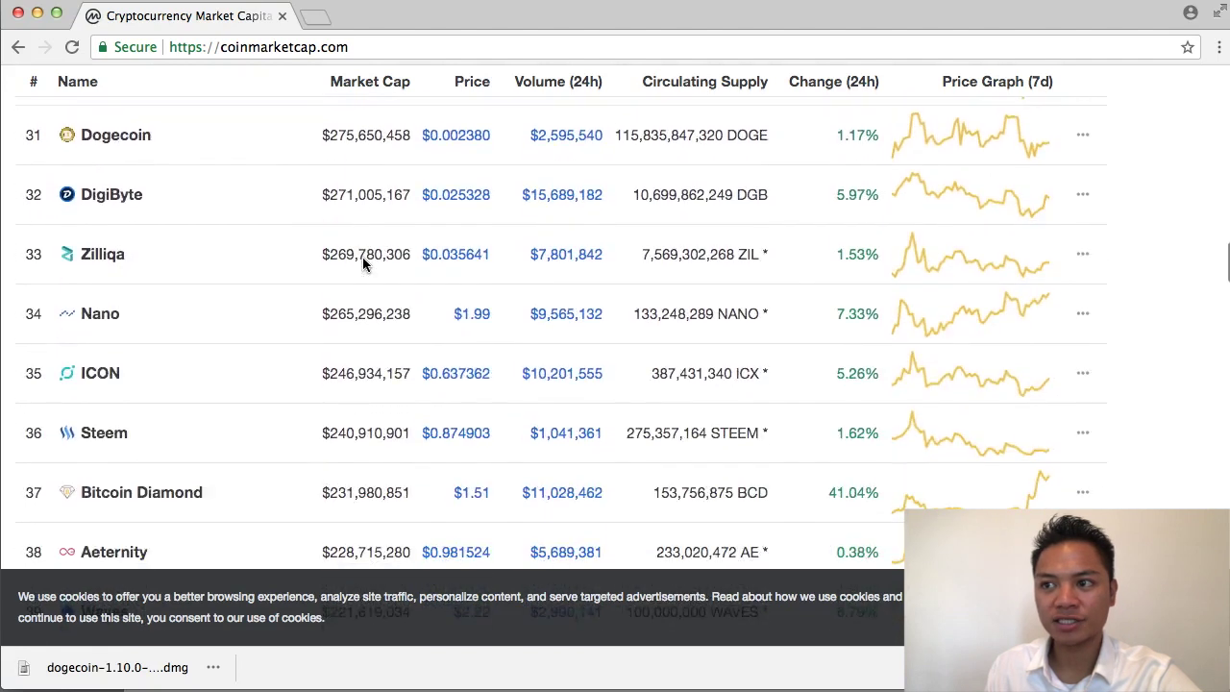
scroll(362, 257, "down", 1)
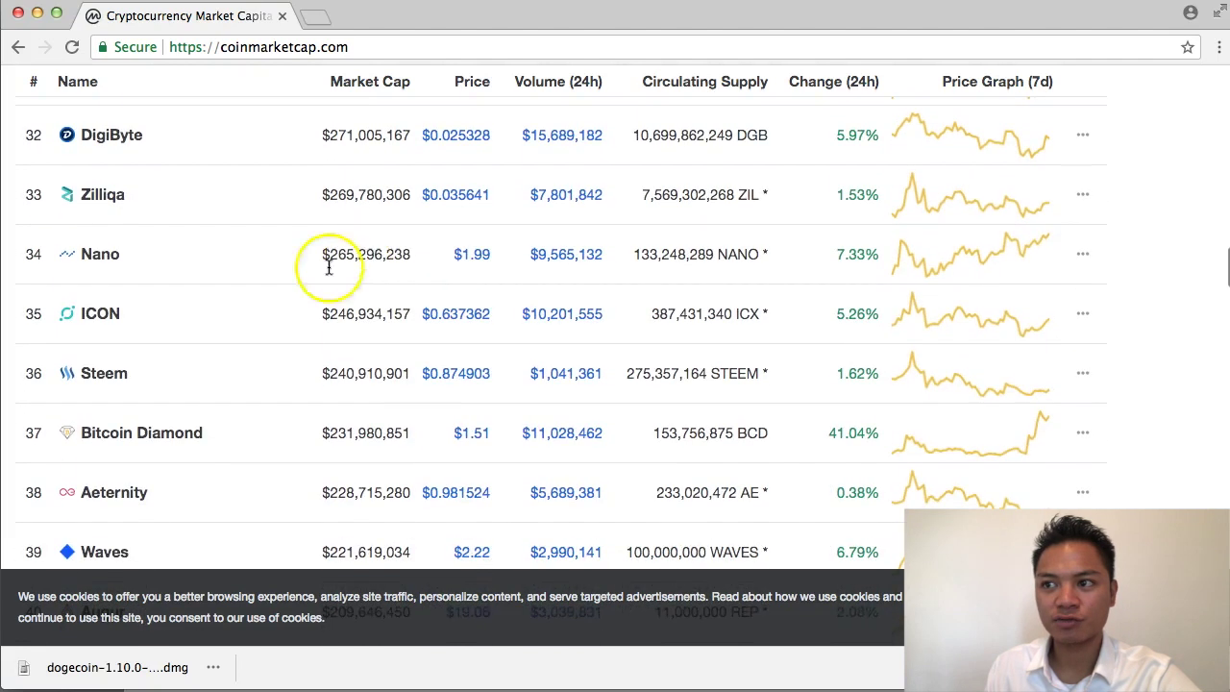
left_click(101, 319)
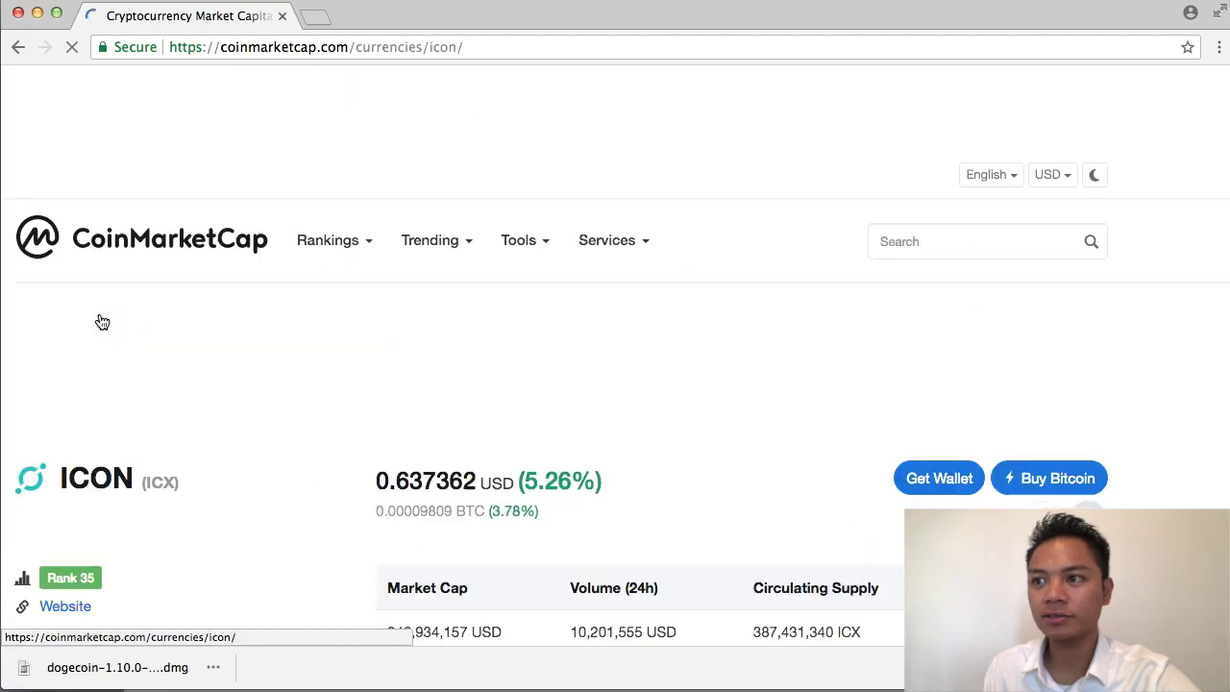
scroll(268, 341, "down", 3)
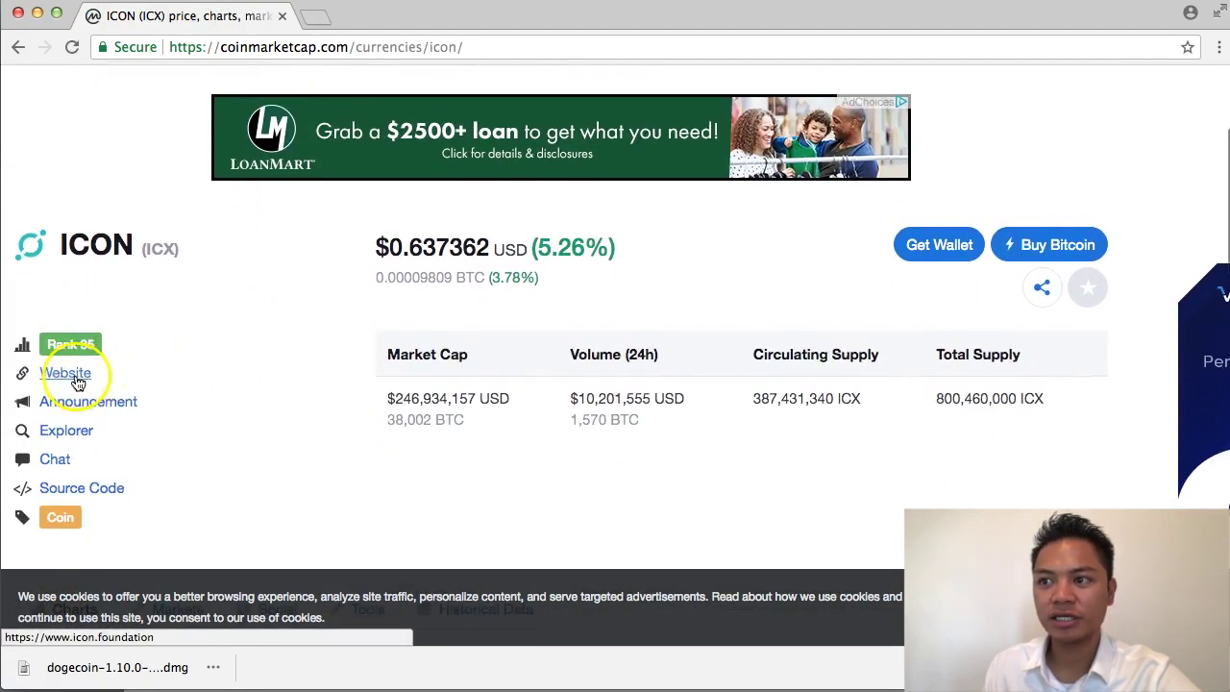
Open ICON's official website, icon.foundation, in a new tab and check its address
left_click(76, 380)
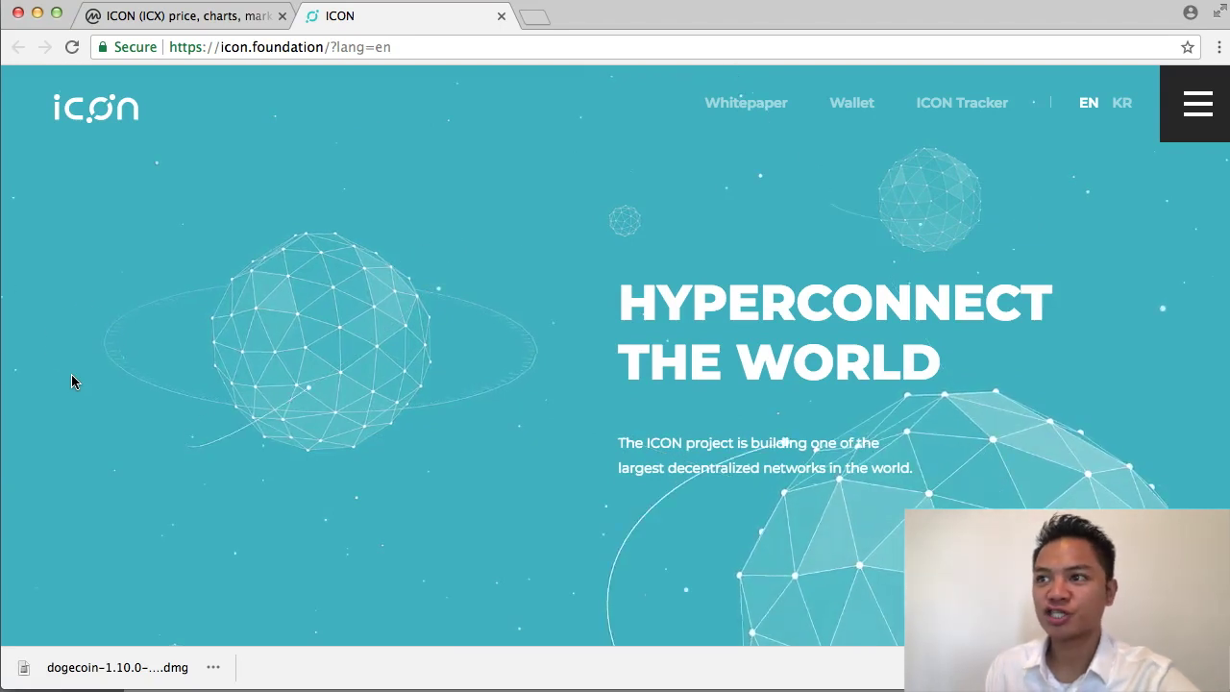
left_click(180, 46)
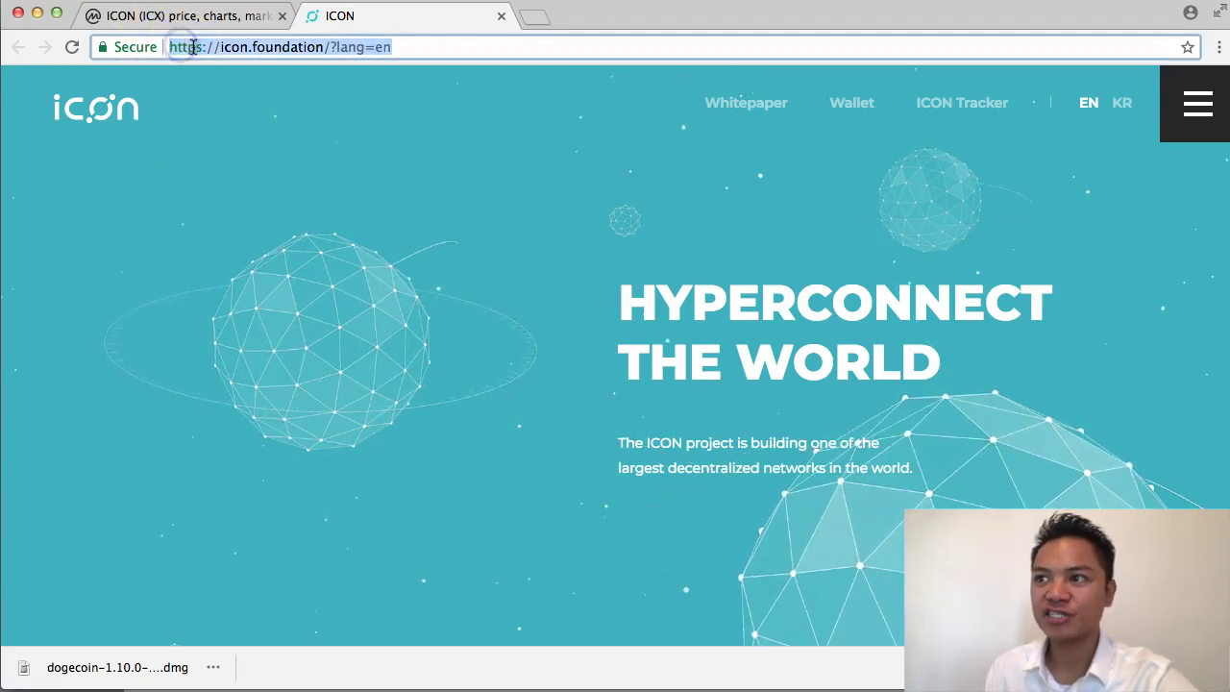
Inspect the site's secure connection and certificate details, then return to the CoinMarketCap tab
left_click(133, 47)
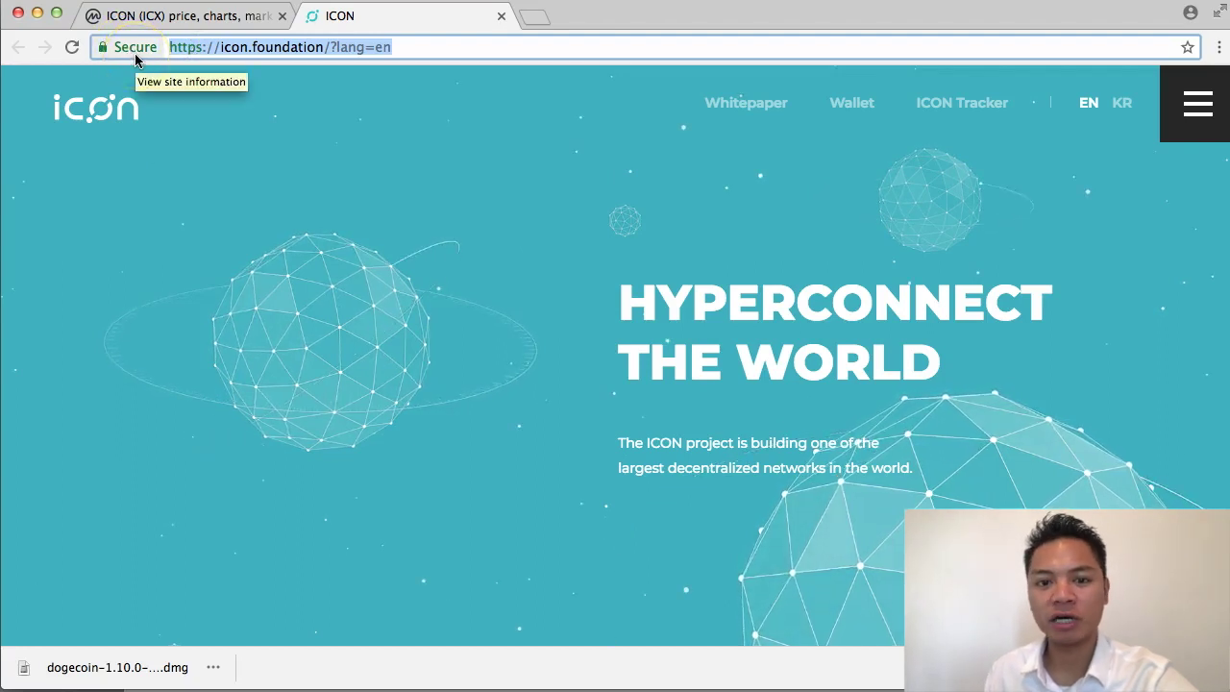
left_click_drag(125, 52, 104, 52)
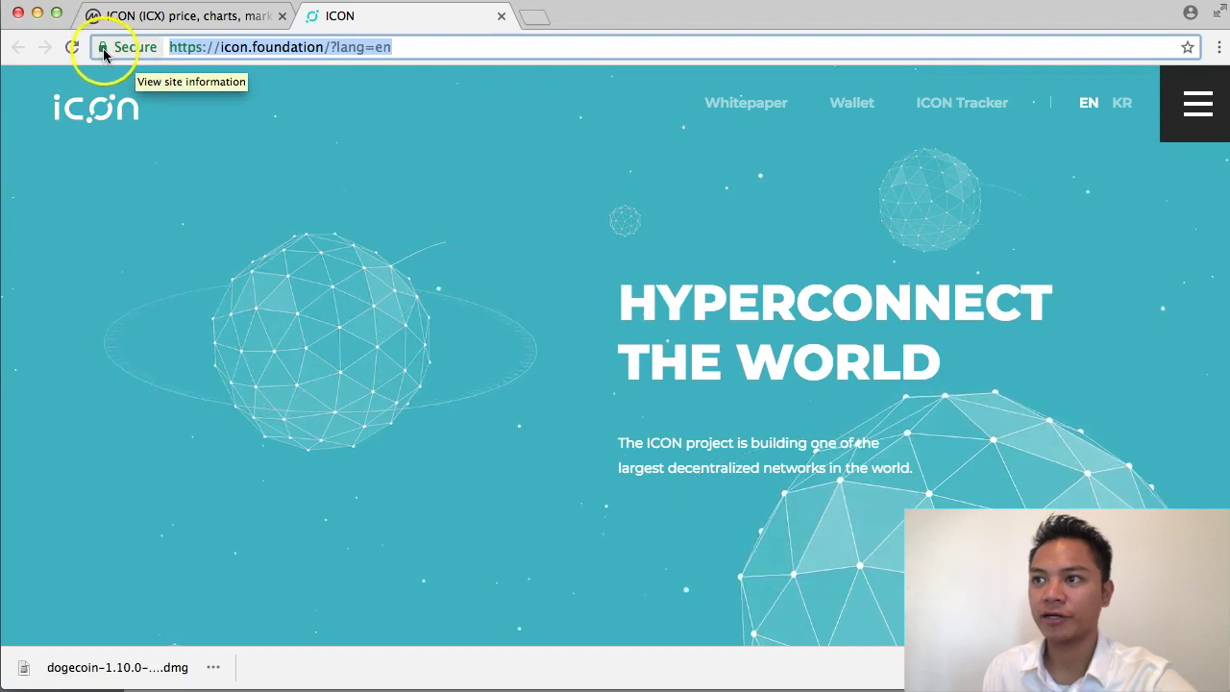
left_click(103, 47)
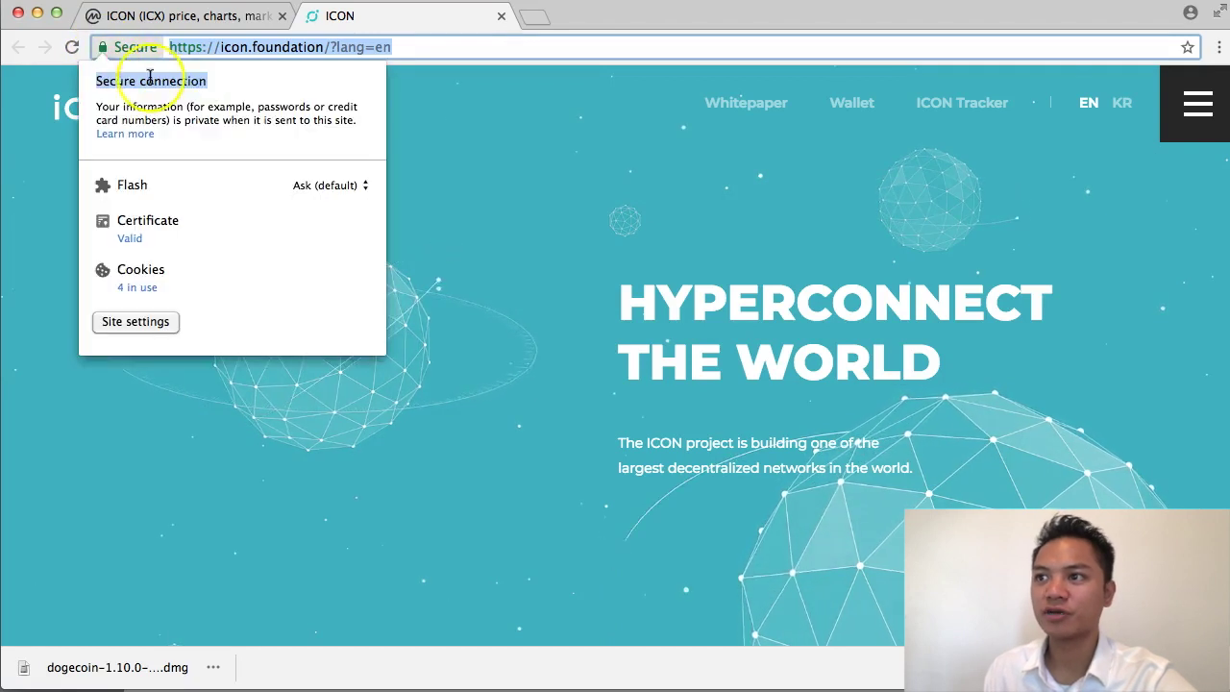
left_click(507, 48)
left_click(234, 17)
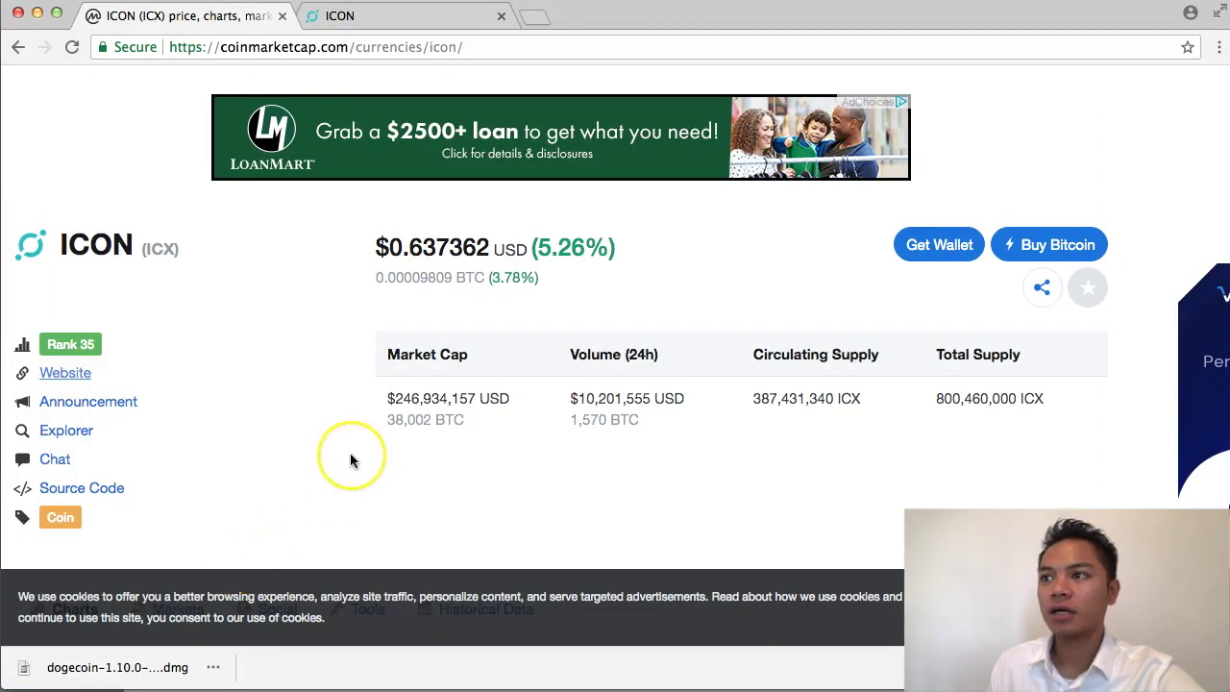
scroll(350, 459, "down", 2)
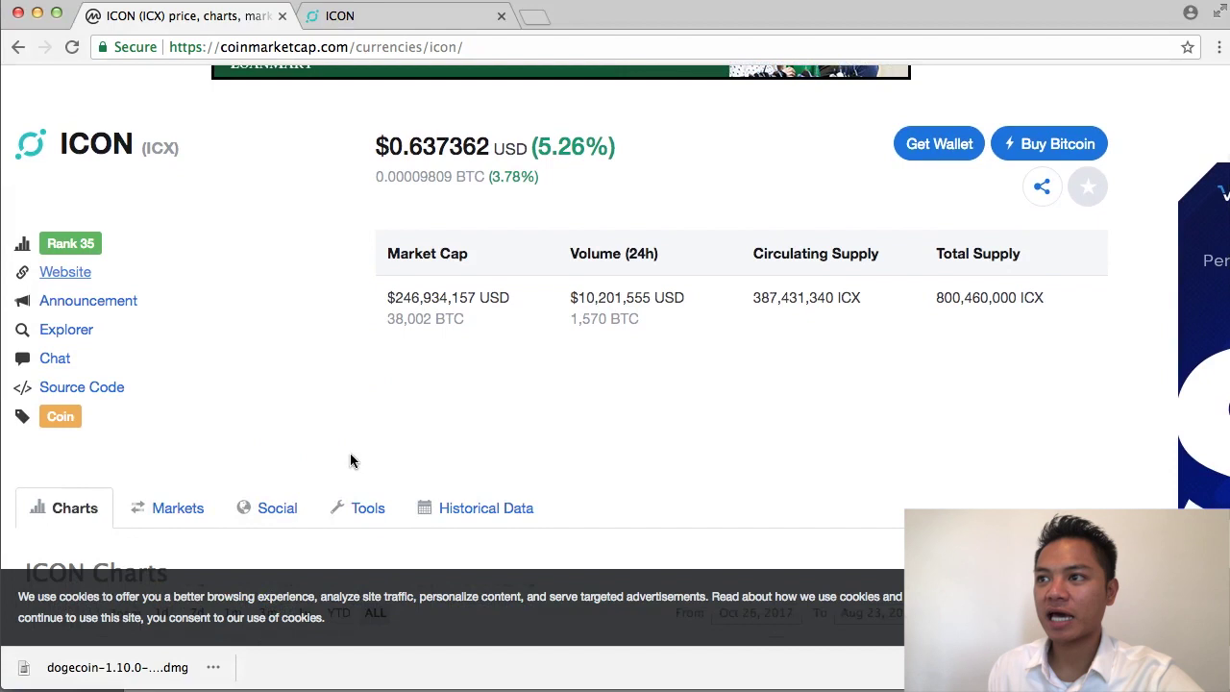
left_click(356, 453)
scroll(356, 452, "down", 3)
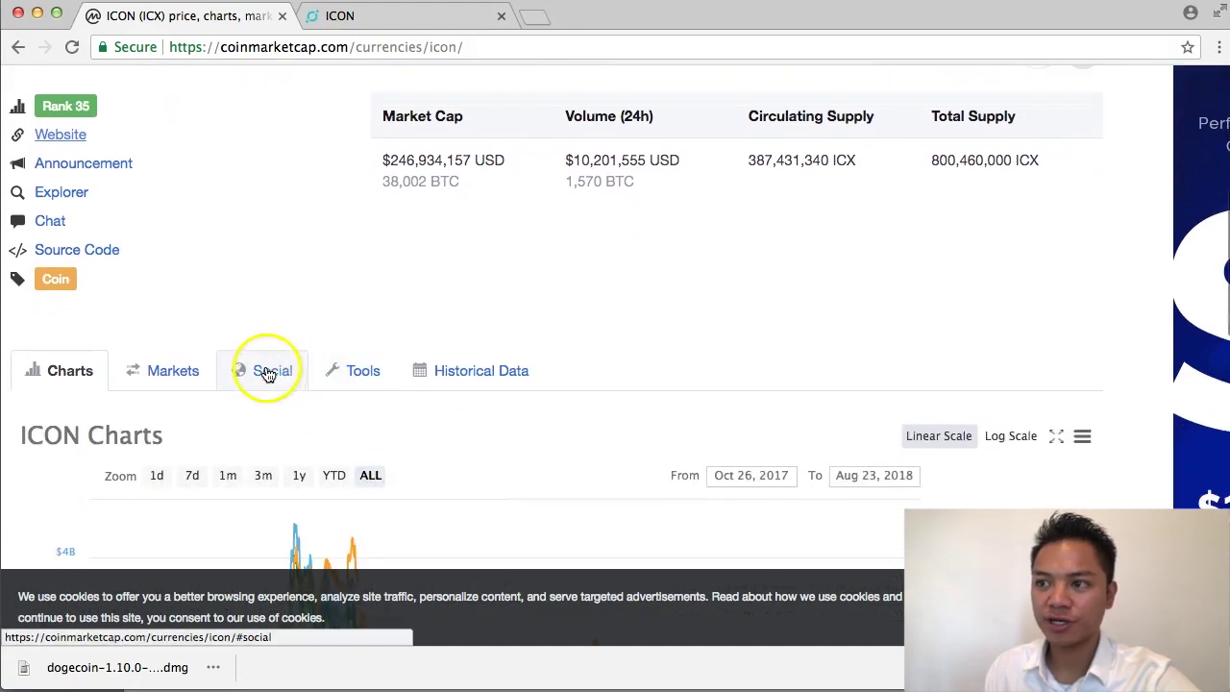
left_click(268, 372)
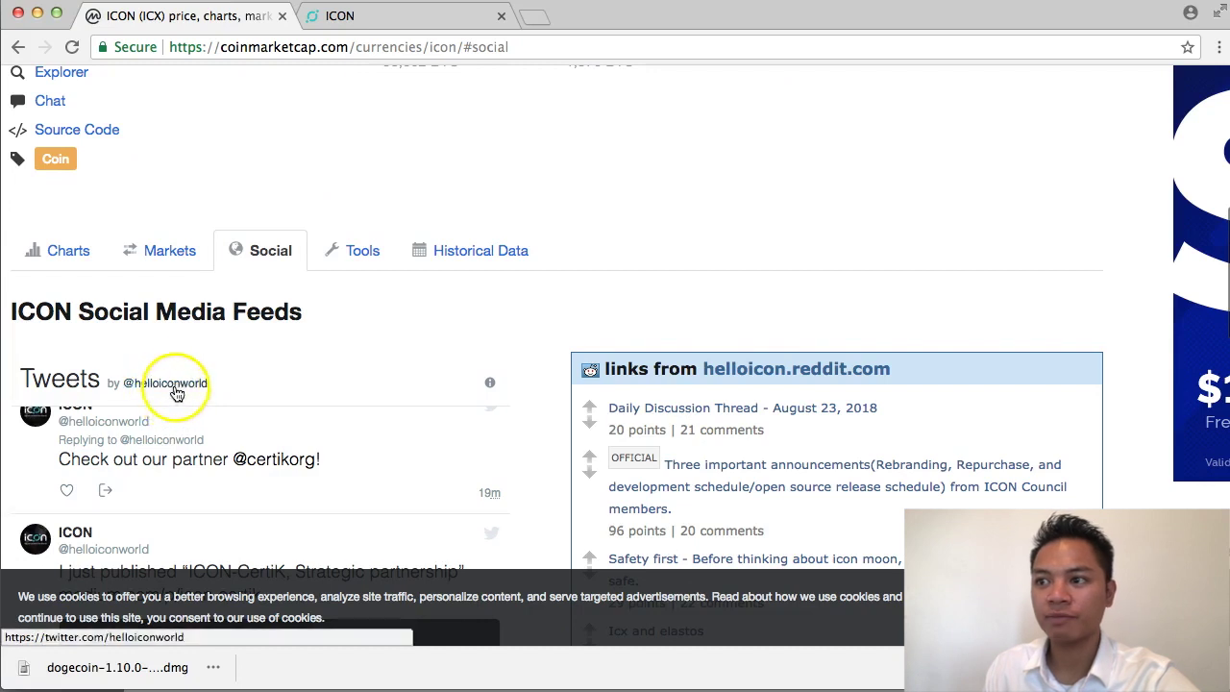
left_click(177, 394)
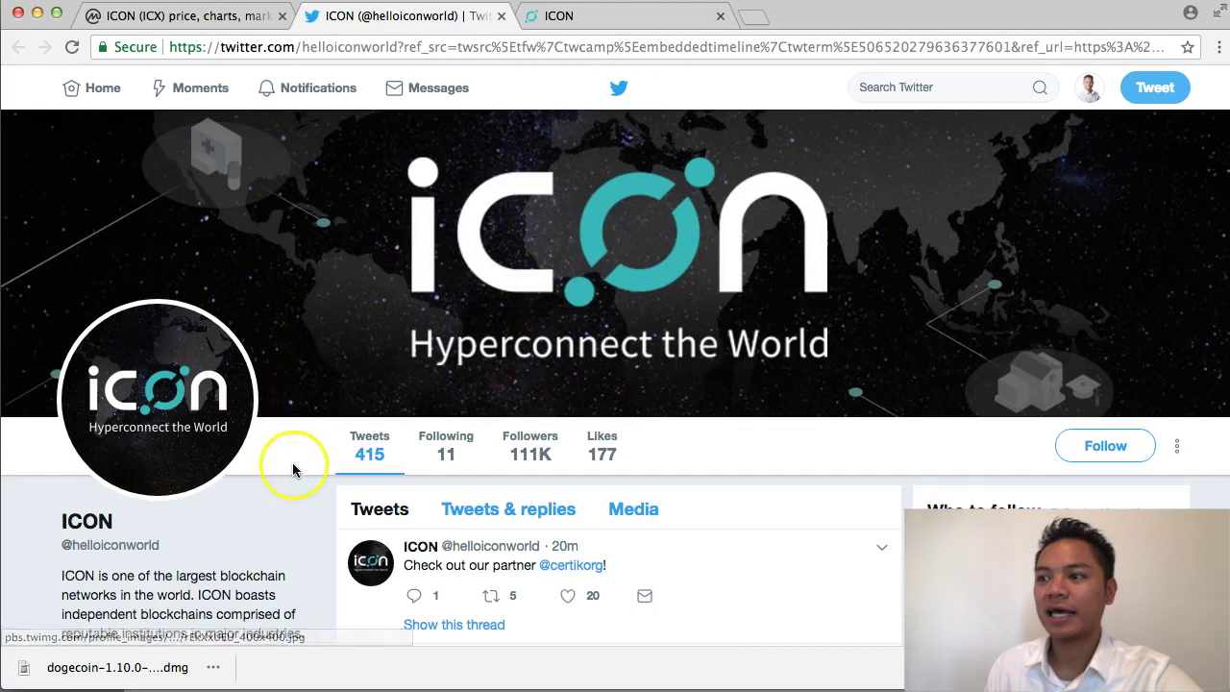
scroll(293, 469, "down", 3)
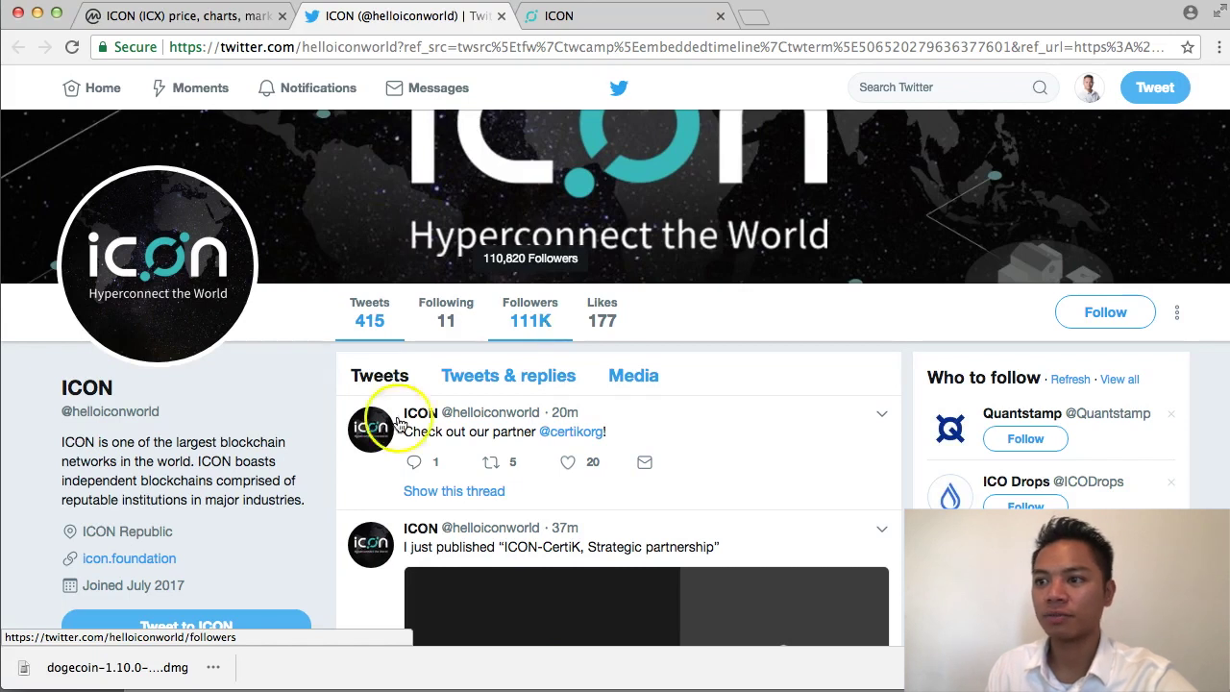
left_click_drag(187, 534, 75, 443)
left_click(213, 566)
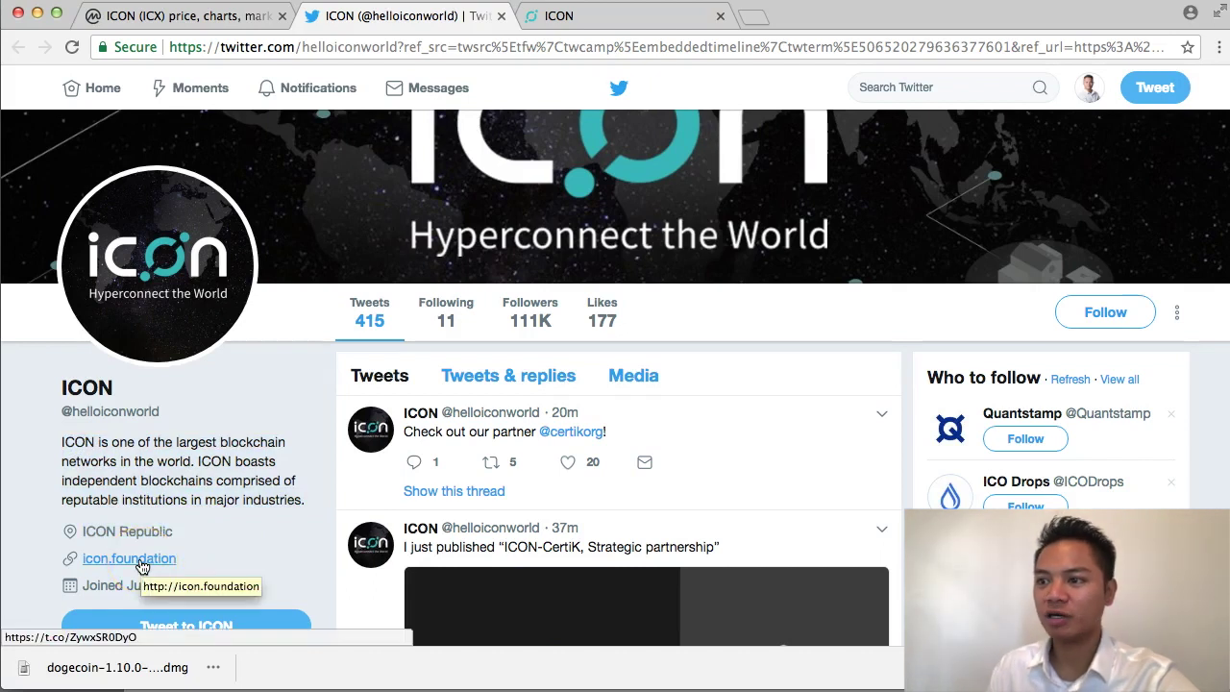
left_click(142, 559)
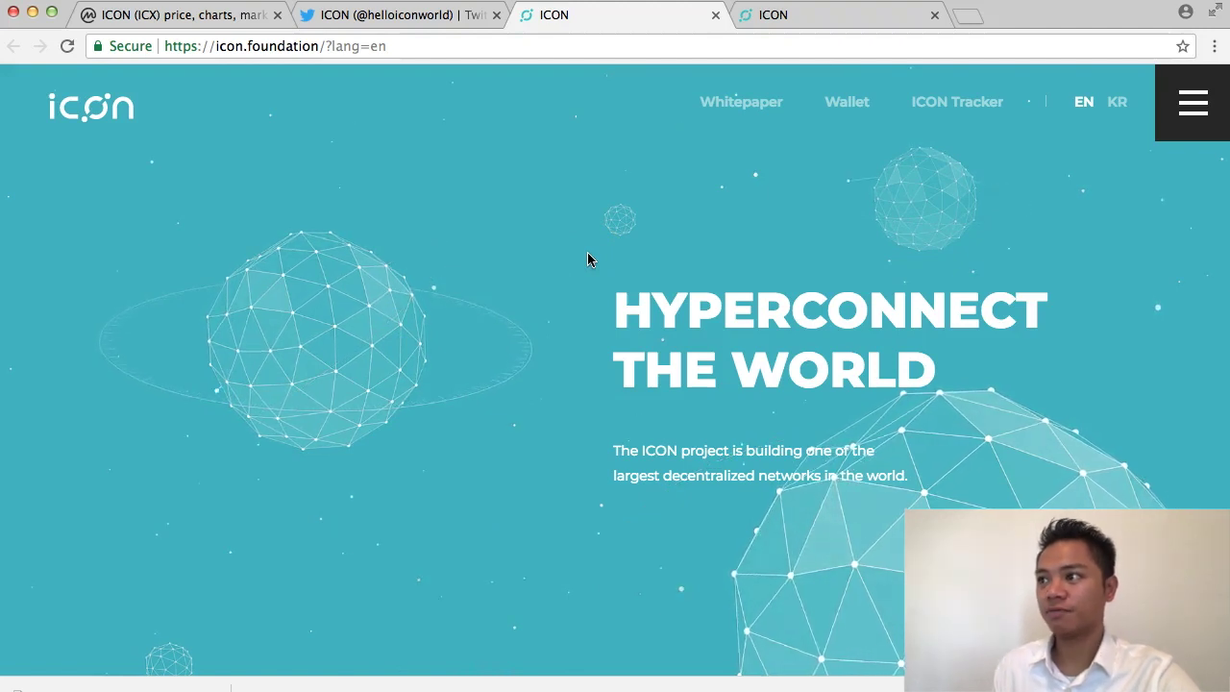
Follow icon.foundation's Wallet link to the ICONex listing in the Chrome Web Store
left_click(853, 112)
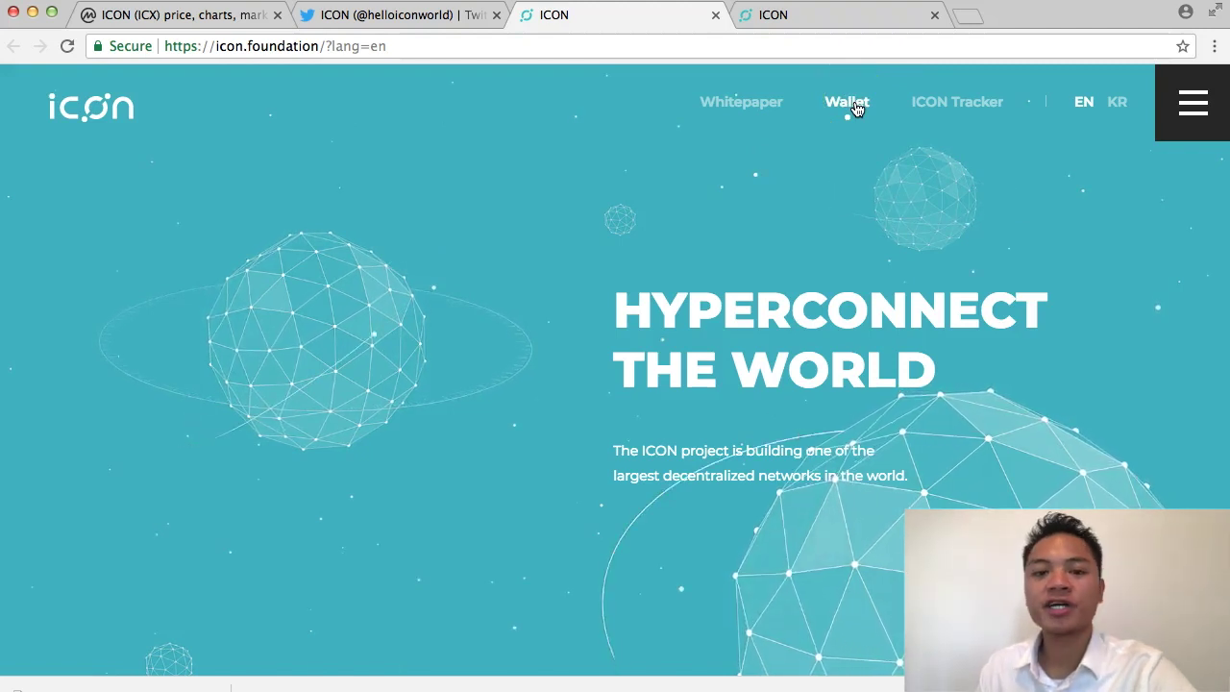
left_click(856, 108)
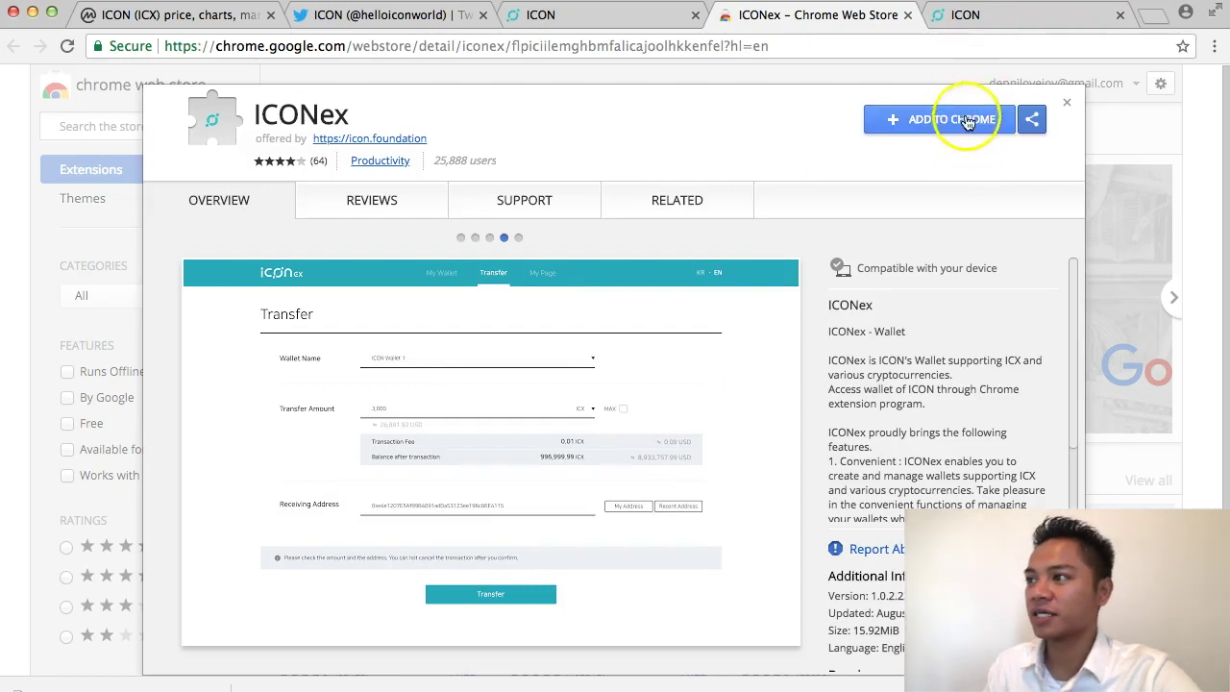
Install ICONex via Add to Chrome and open it from its new toolbar icon
left_click(972, 127)
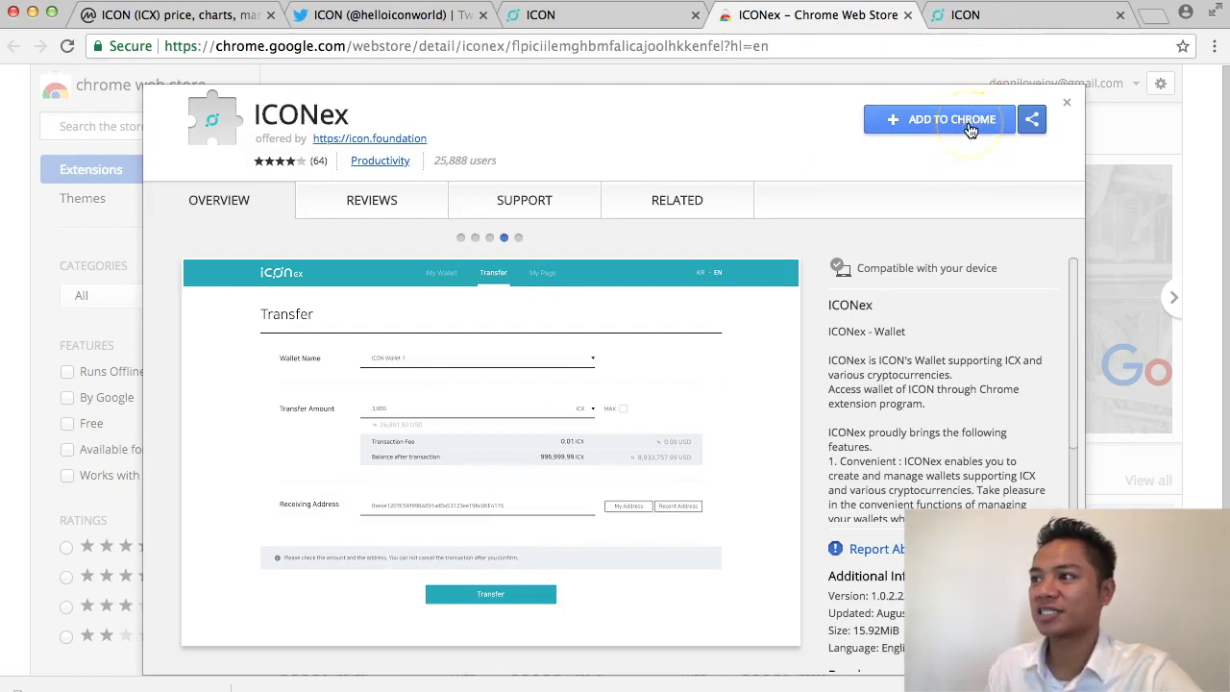
left_click(970, 129)
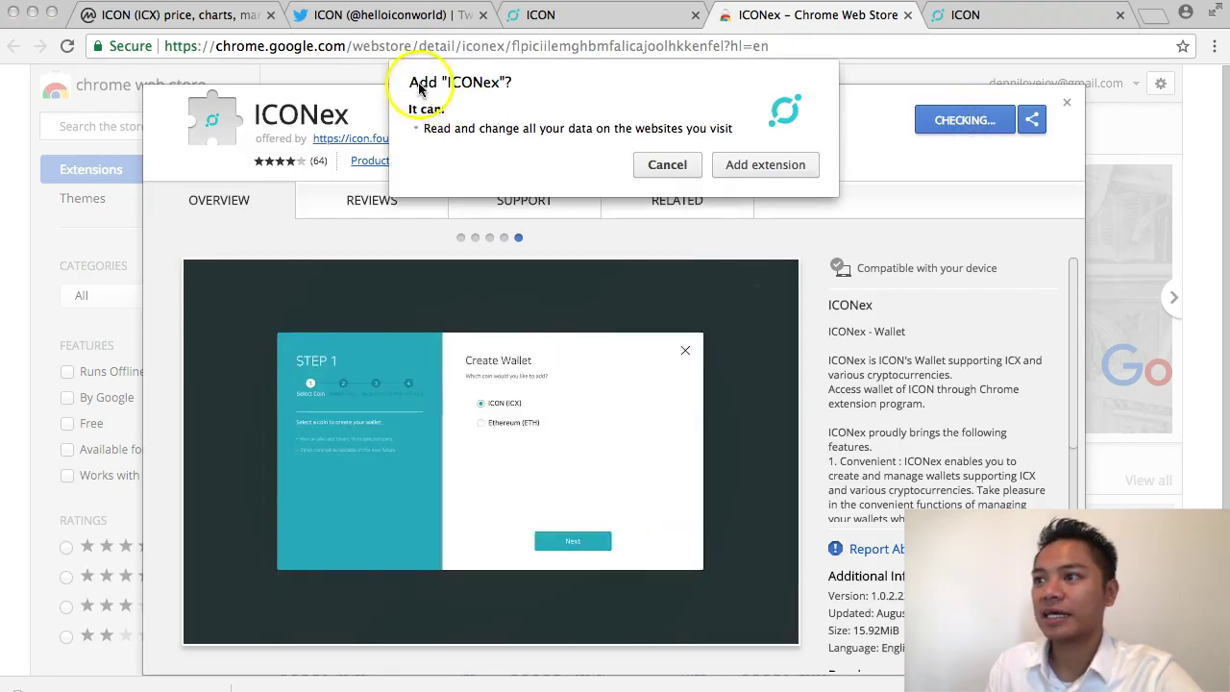
left_click(759, 173)
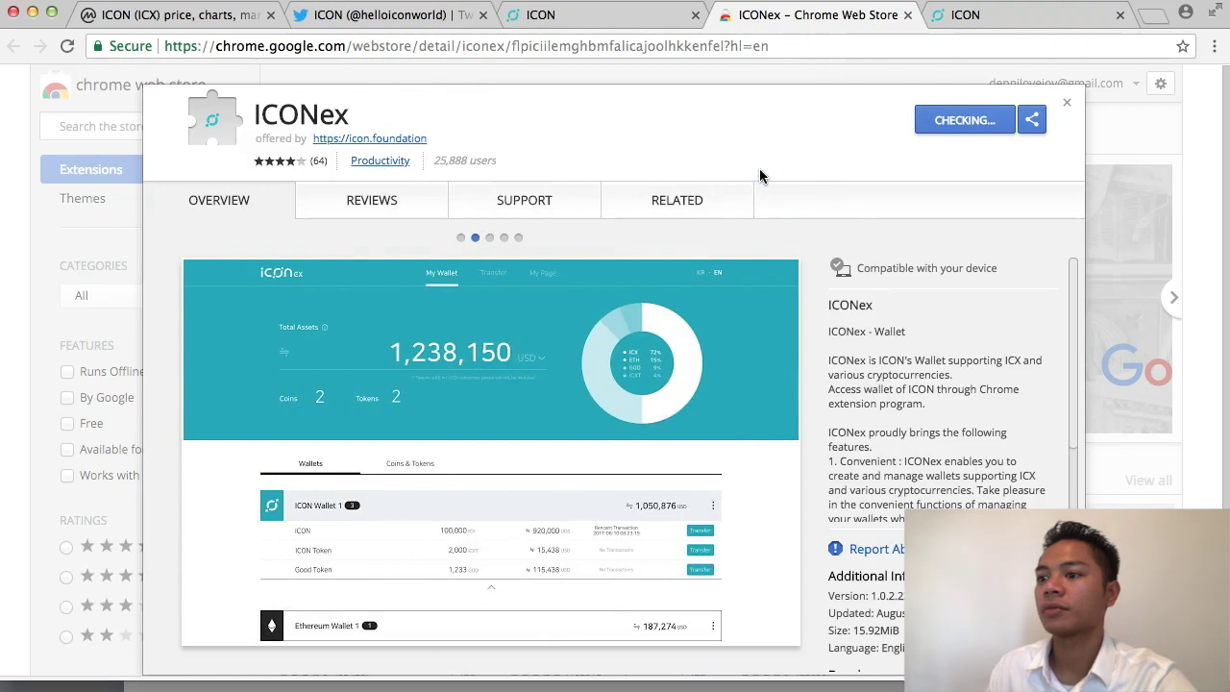
left_click(979, 442)
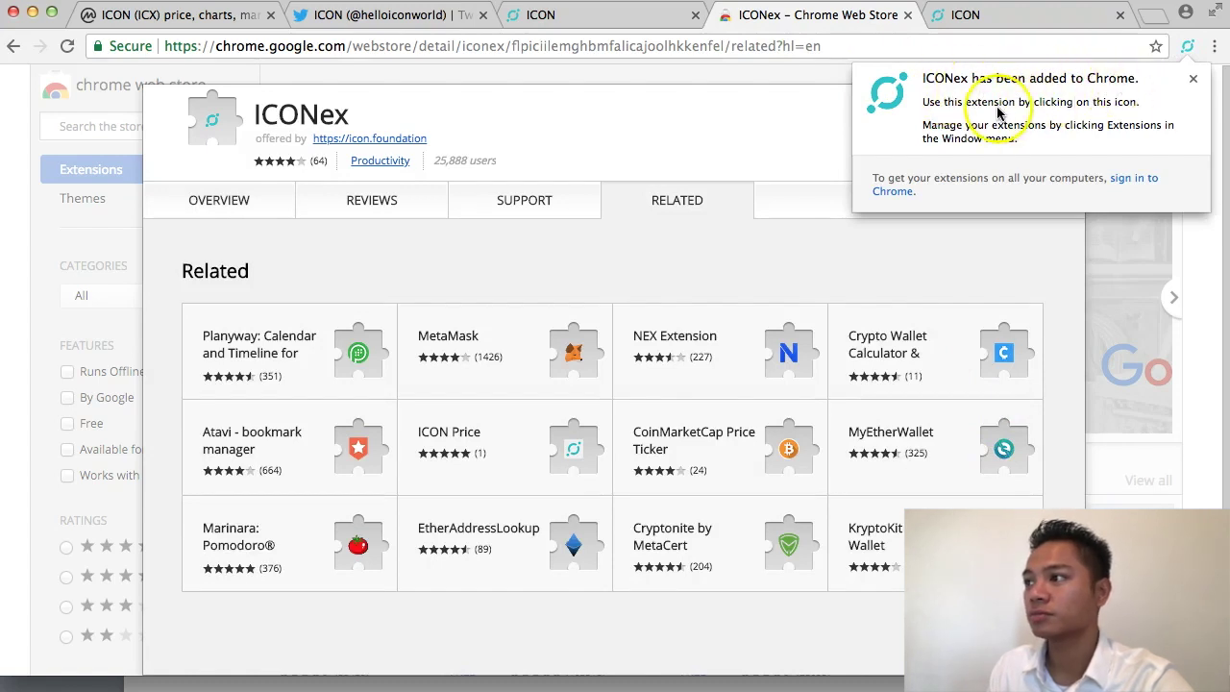
left_click(1190, 83)
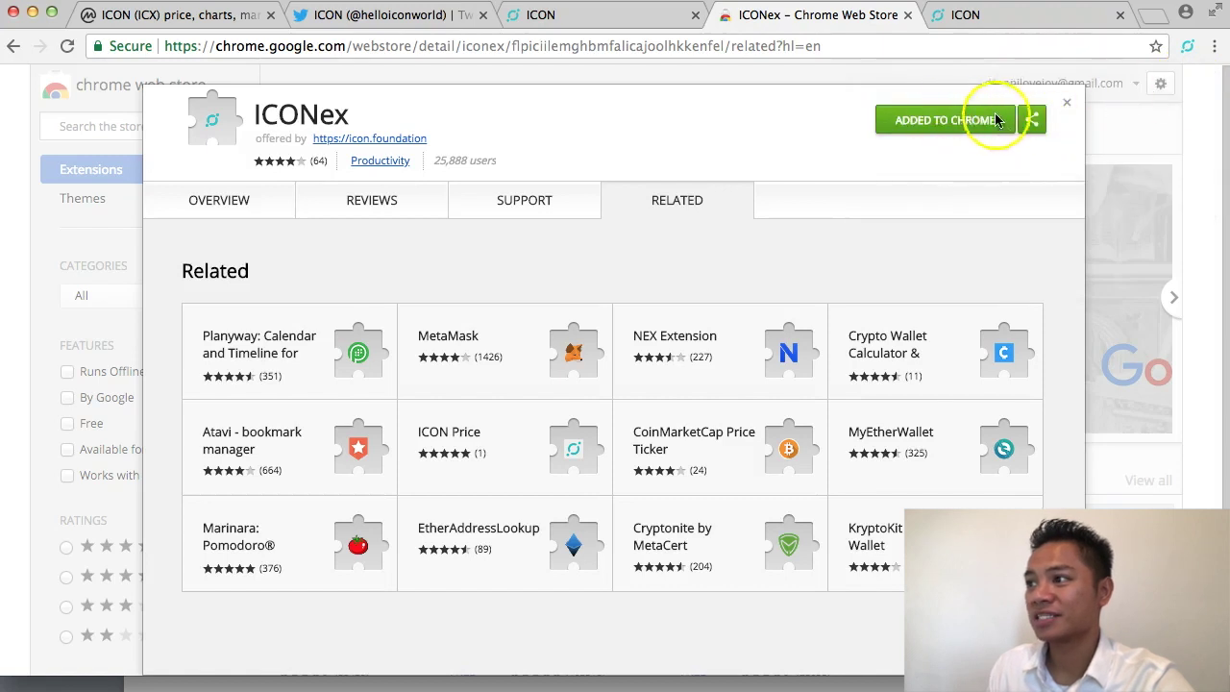
left_click(1189, 48)
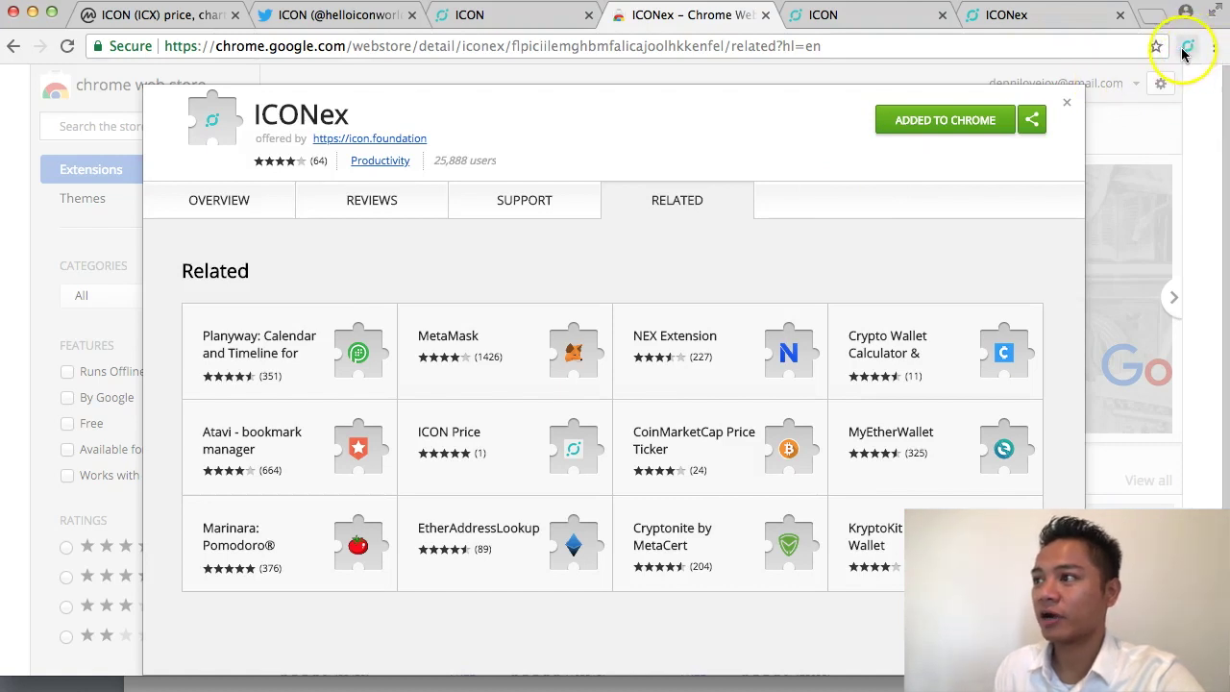
Open ICONex from the toolbar and start Create Wallet with ICON (ICX) as the coin
left_click(1186, 48)
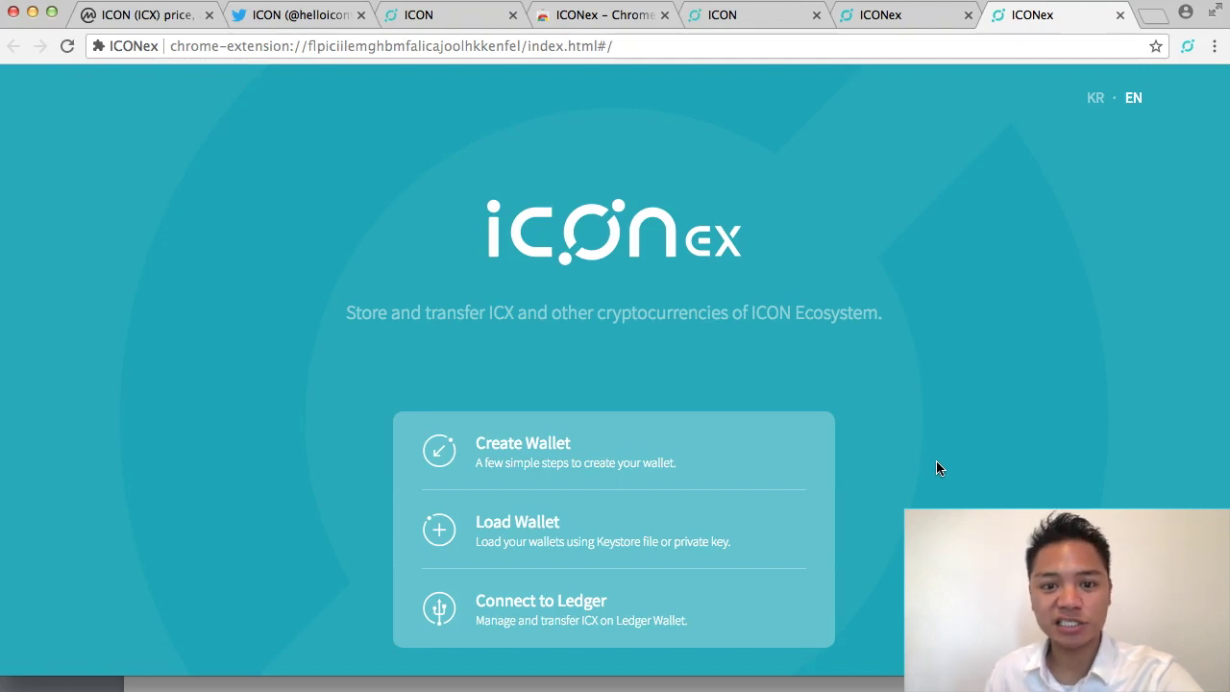
left_click(947, 481)
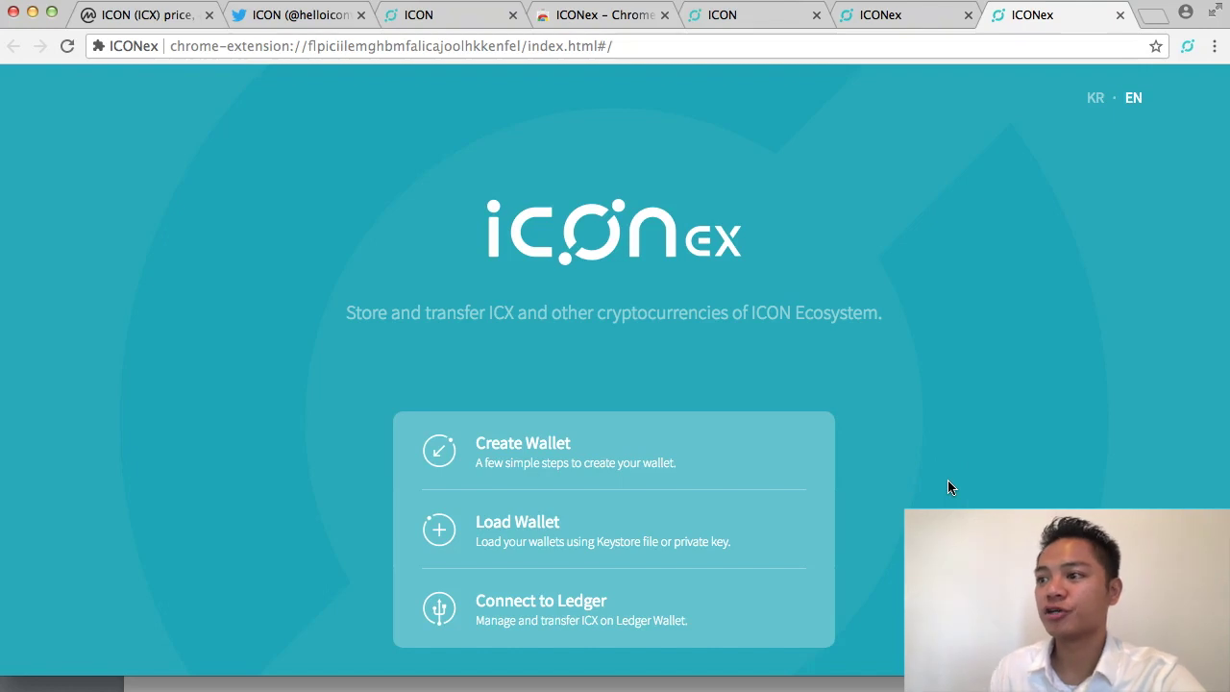
left_click(666, 454)
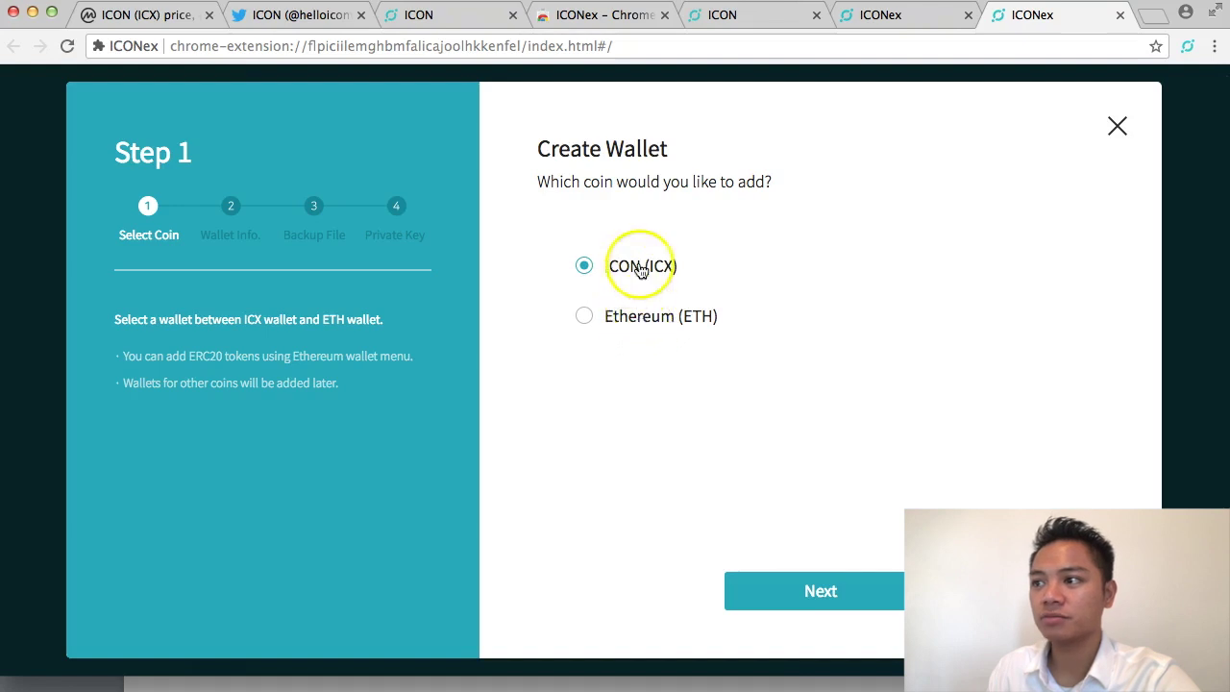
Advance to Step 2, Wallet Info, enter the wallet name 'De', and click into the password fields
left_click(832, 593)
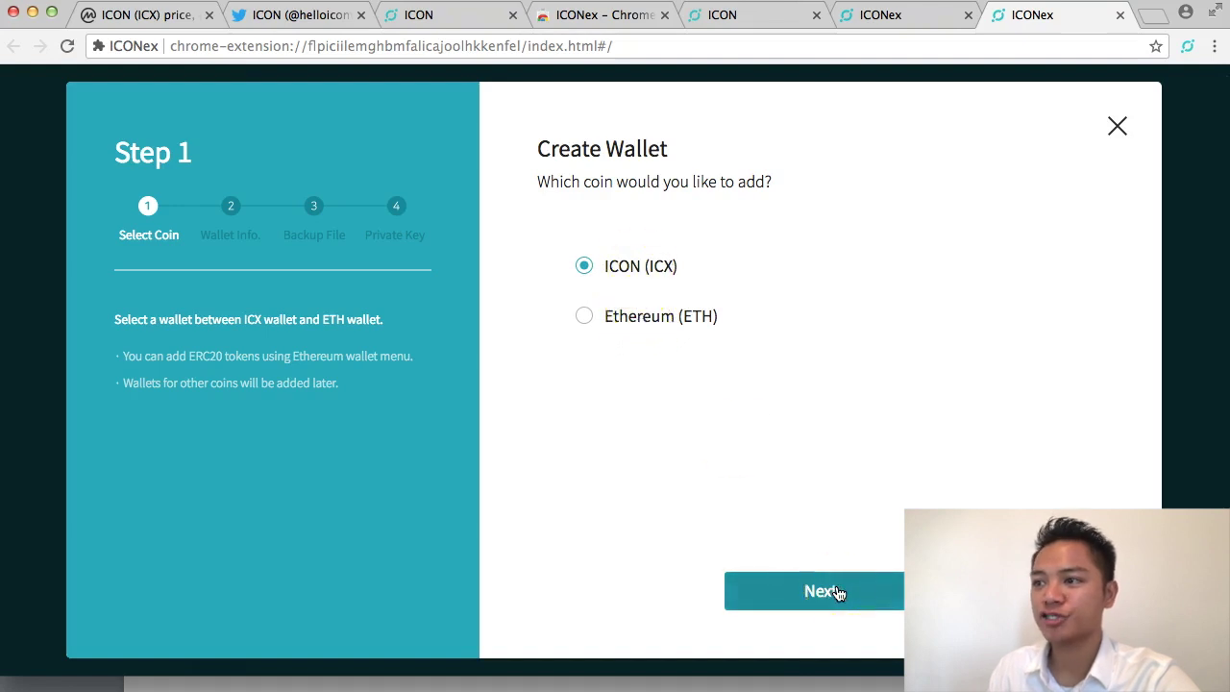
left_click(836, 592)
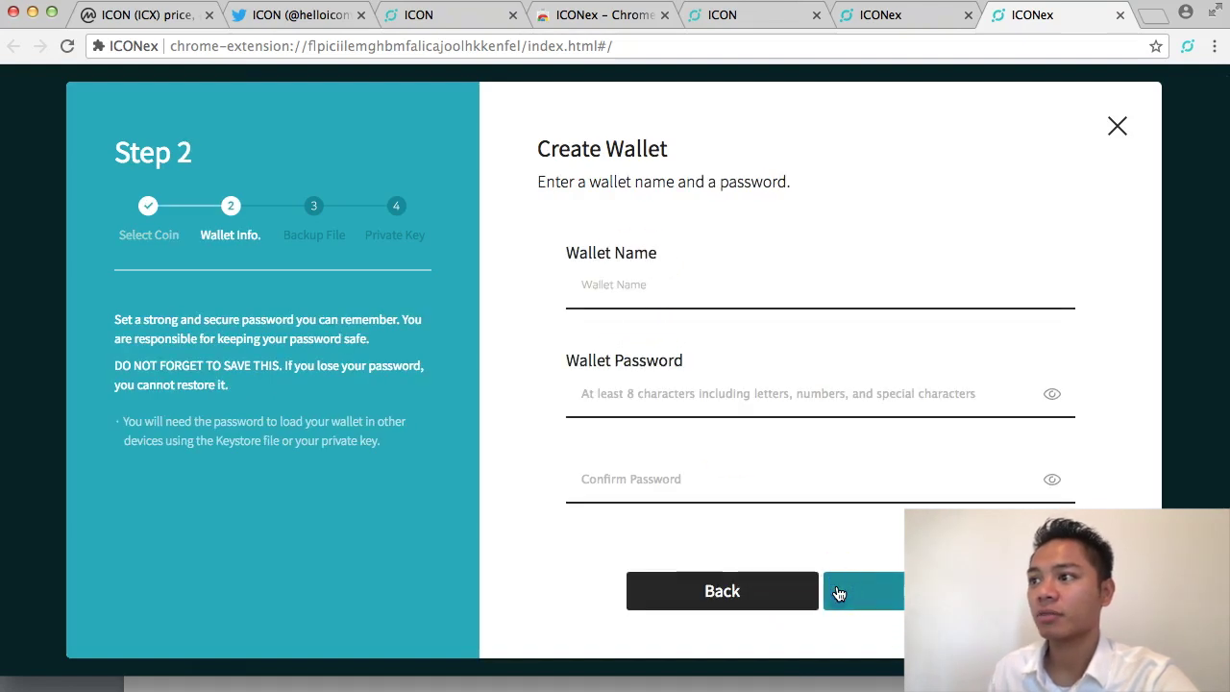
left_click(708, 278)
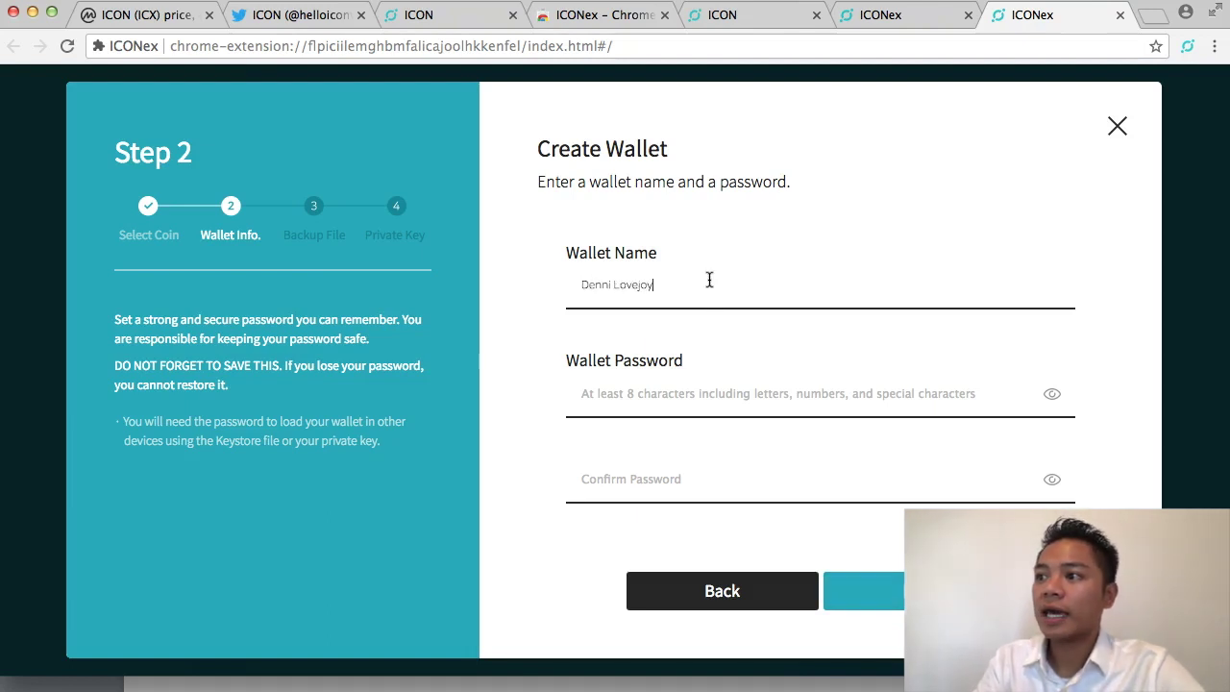
left_click(727, 387)
left_click(725, 453)
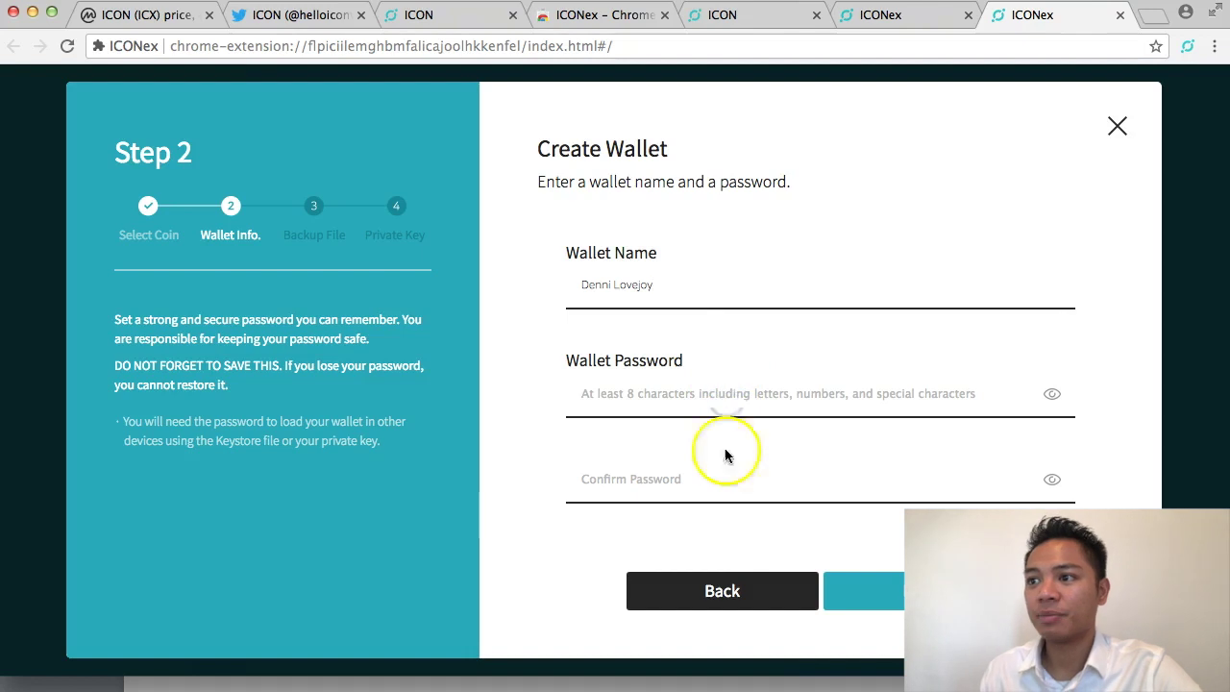
left_click(708, 492)
key("Tab")
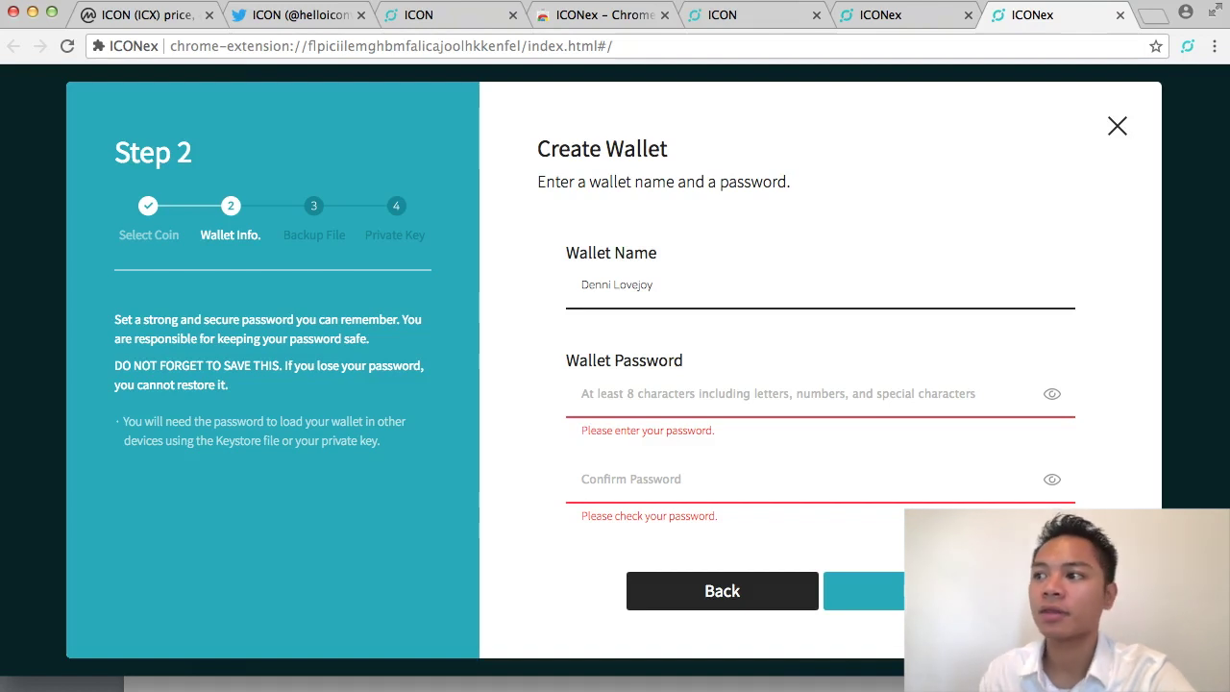
Fill both password fields with the same pasted password and continue to Step 3, Backup File
left_click(924, 394)
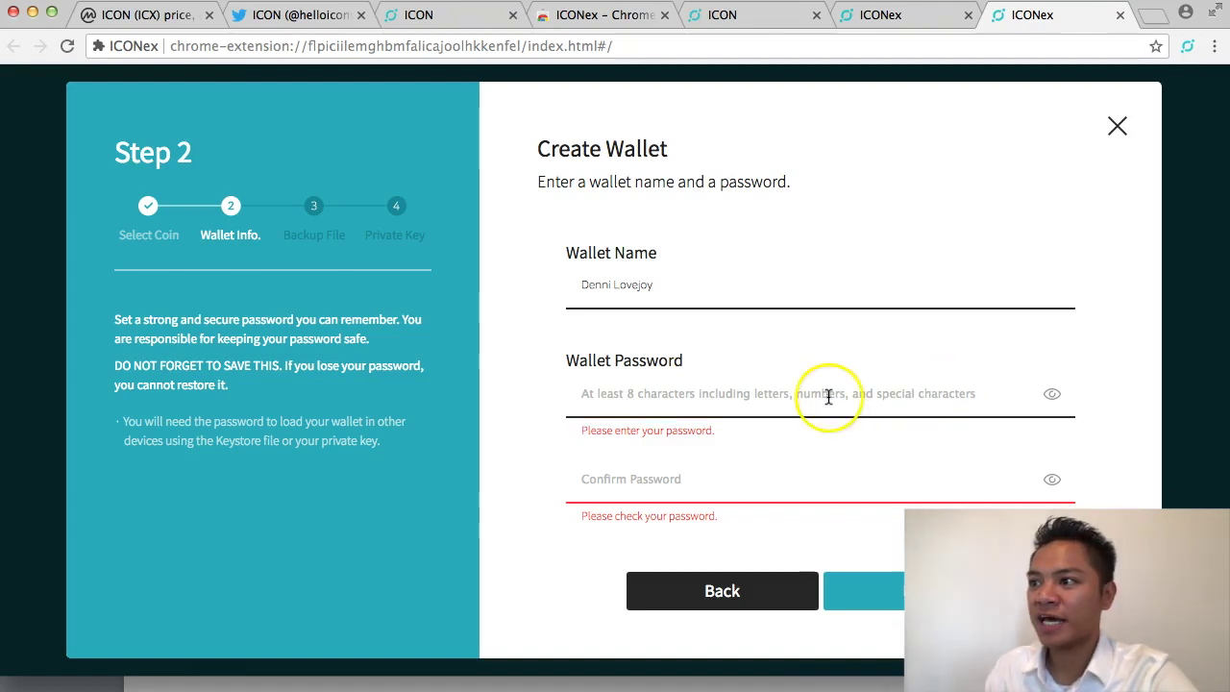
left_click(801, 484)
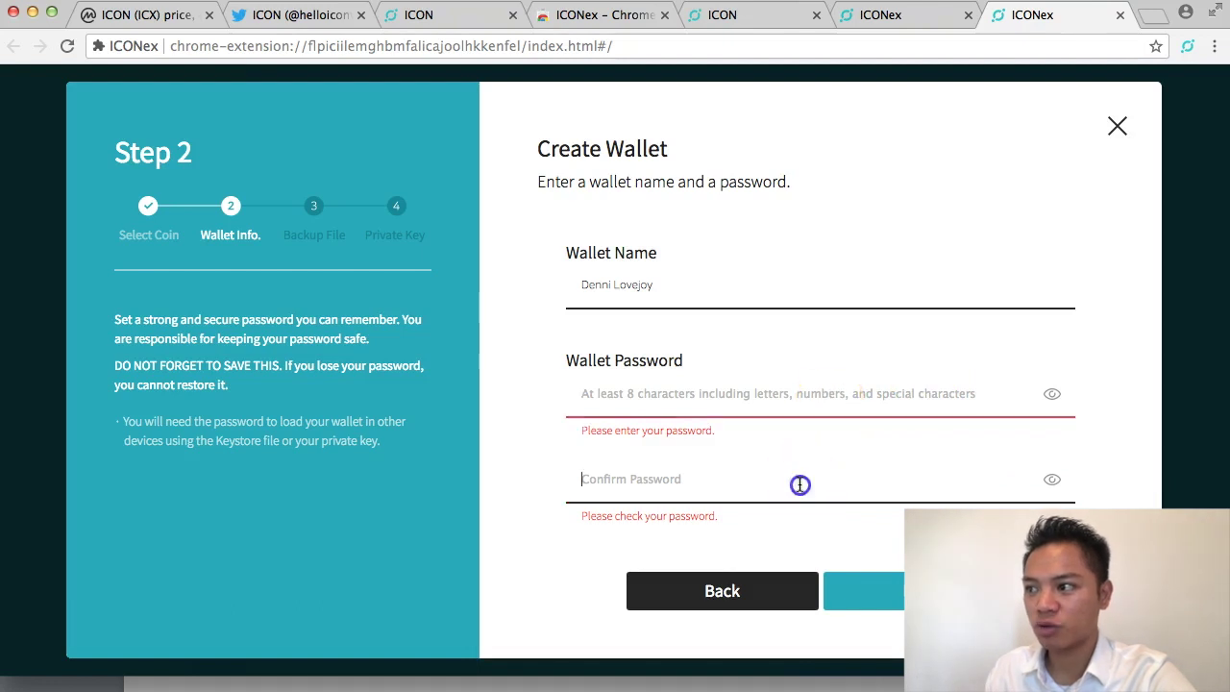
left_click(774, 392)
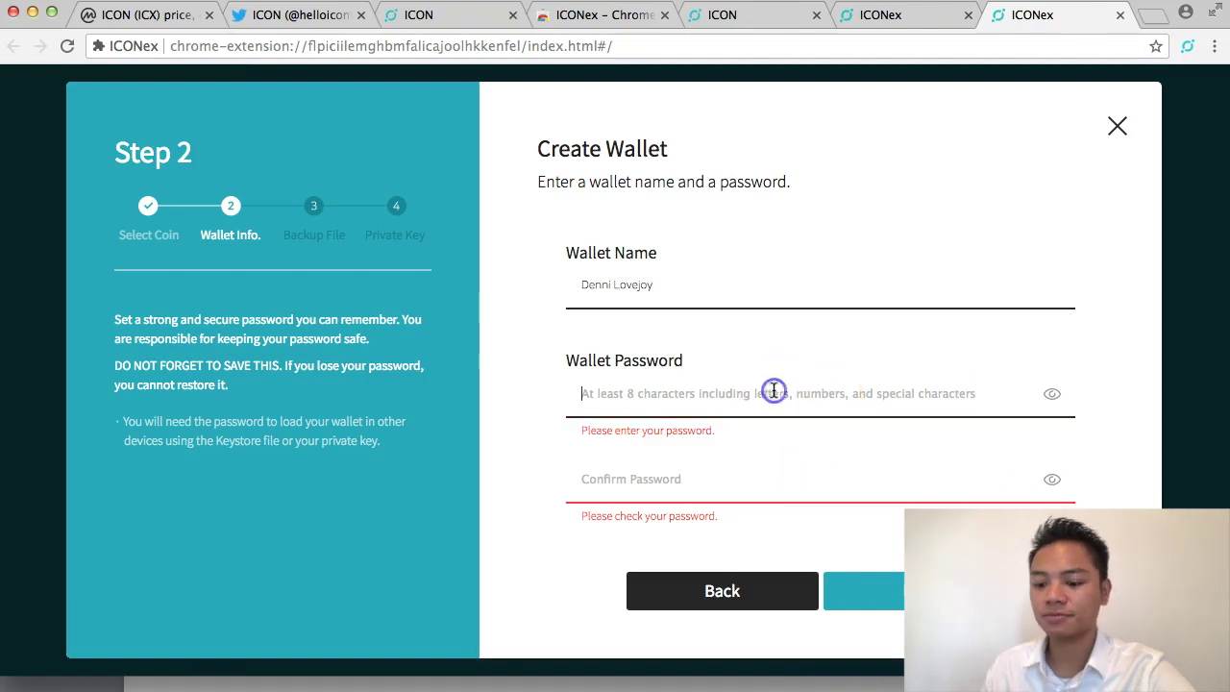
key("ctrl+v")
left_click(752, 472)
key("ctrl+v")
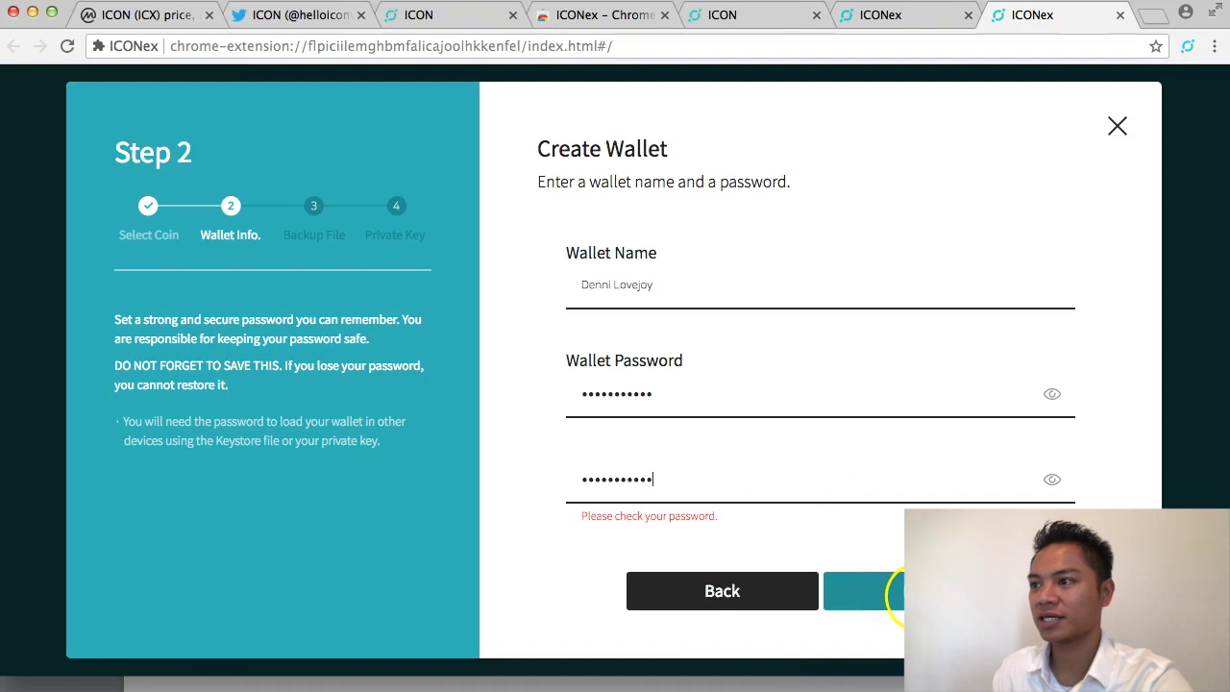
left_click(898, 590)
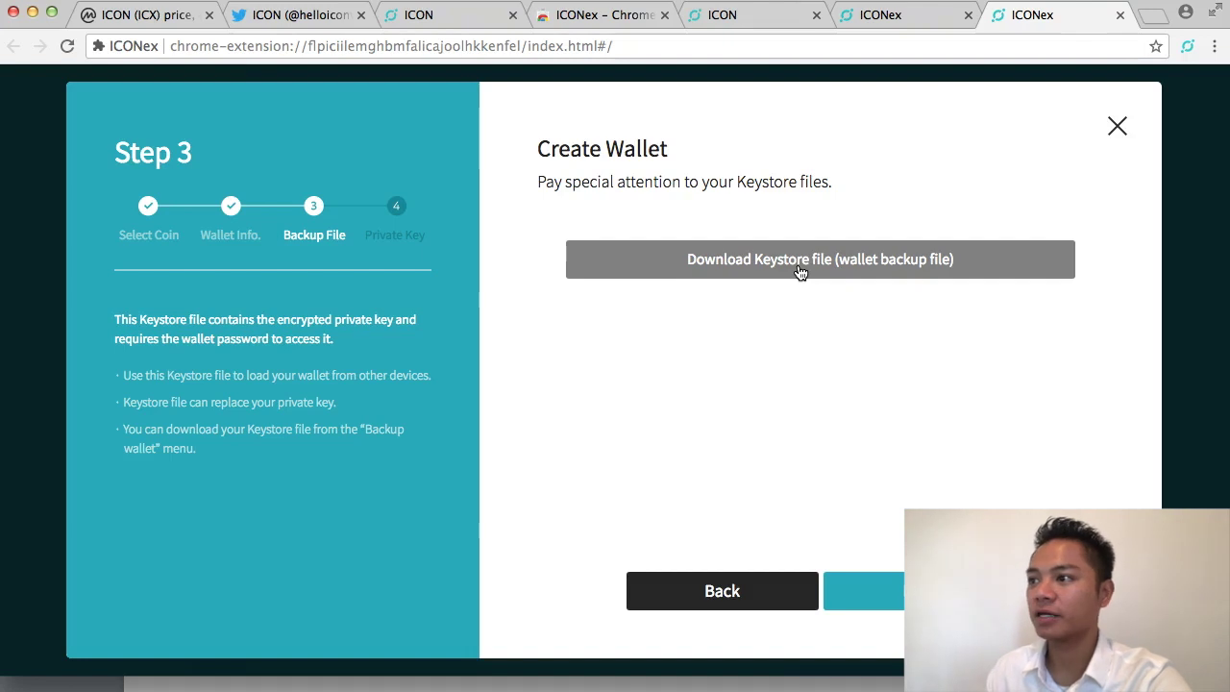
Download the Keystore backup file and acknowledge its safety notice
left_click(799, 272)
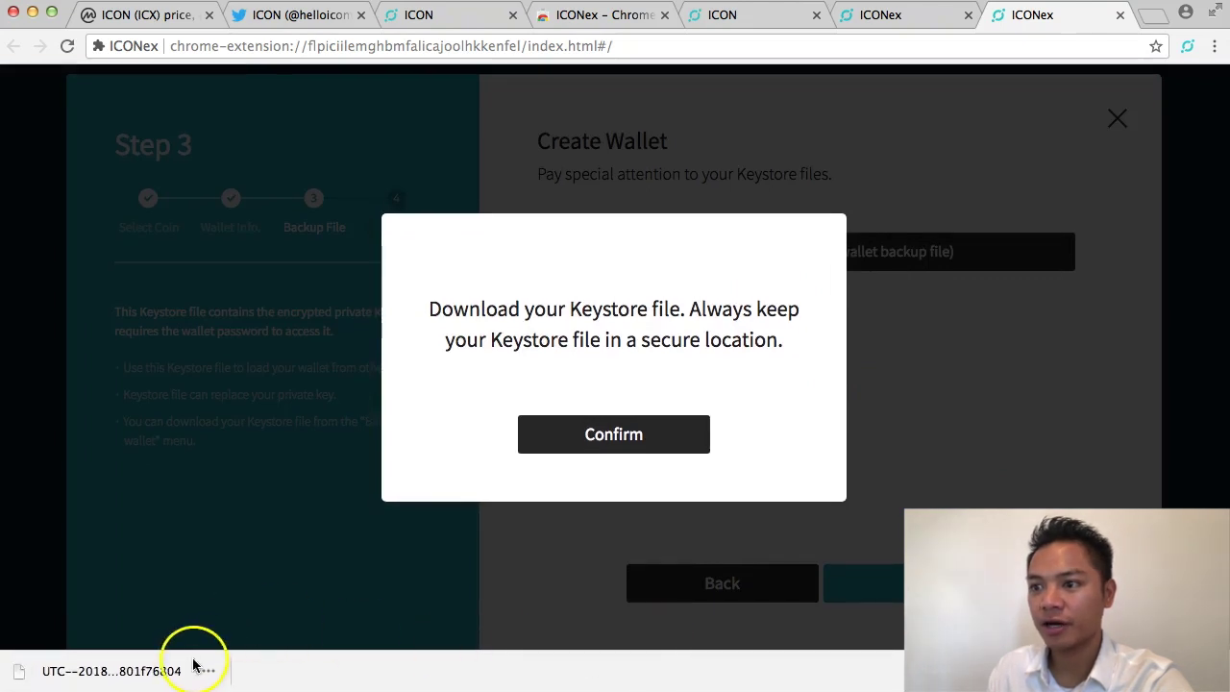
left_click(192, 665)
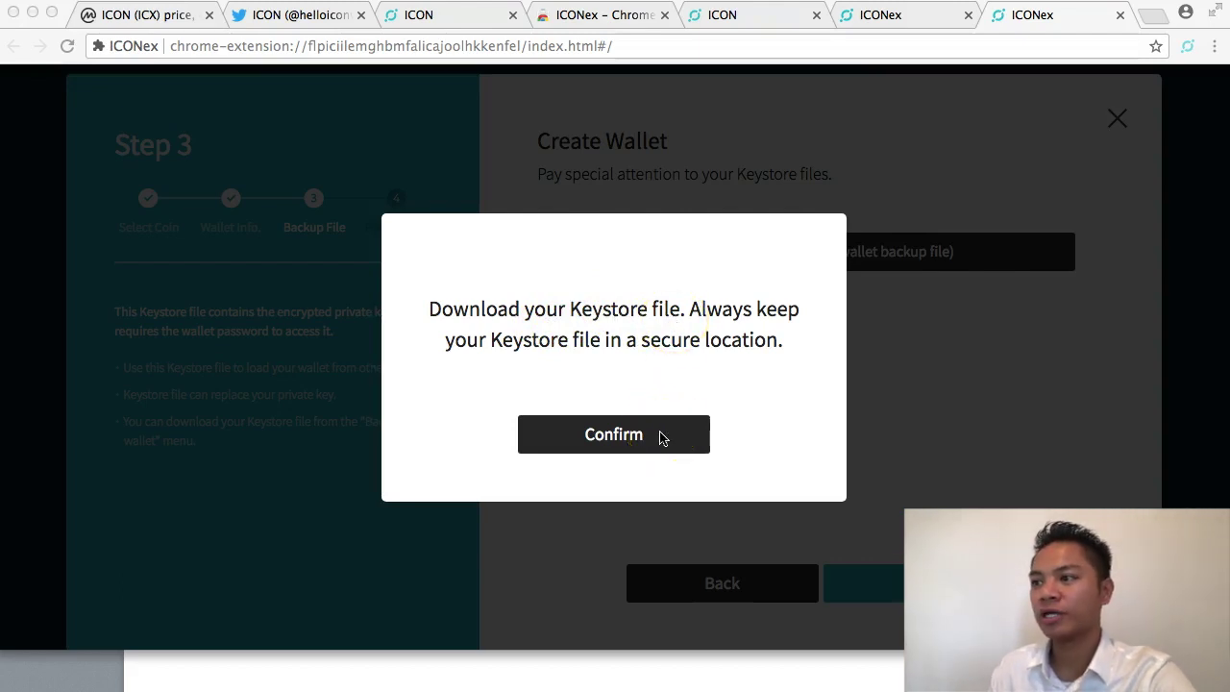
left_click(630, 440)
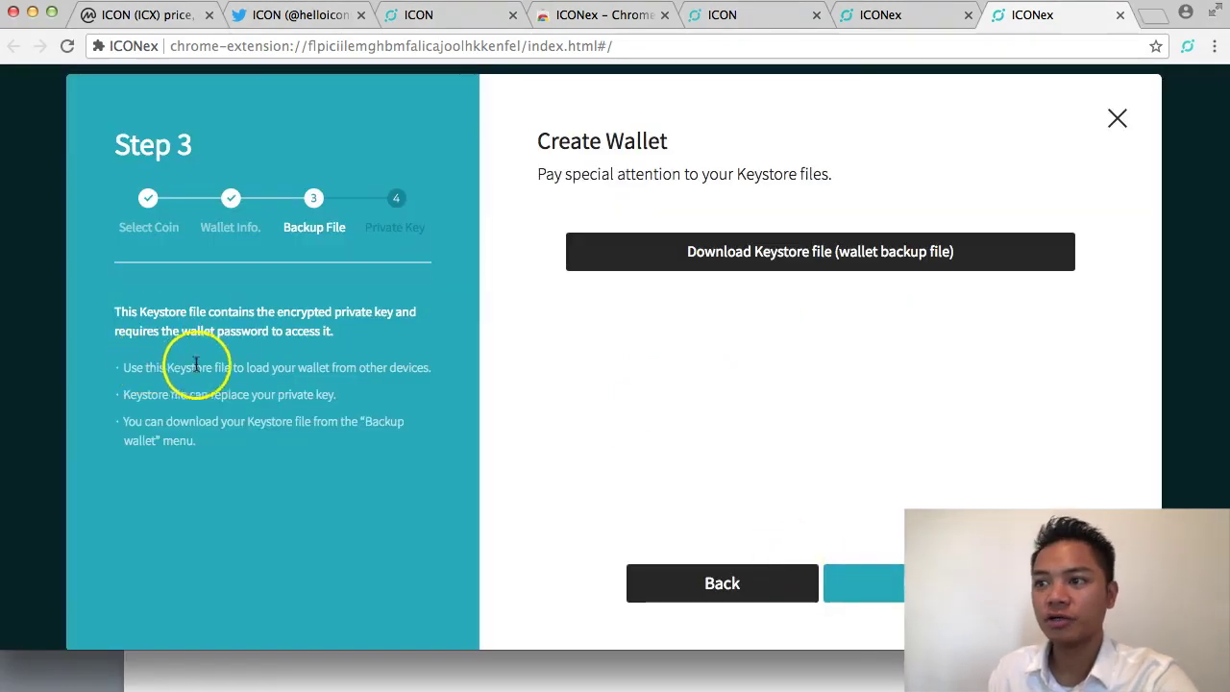
Review the Keystore usage notes and continue to Step 4, Private Key
left_click_drag(169, 367, 398, 367)
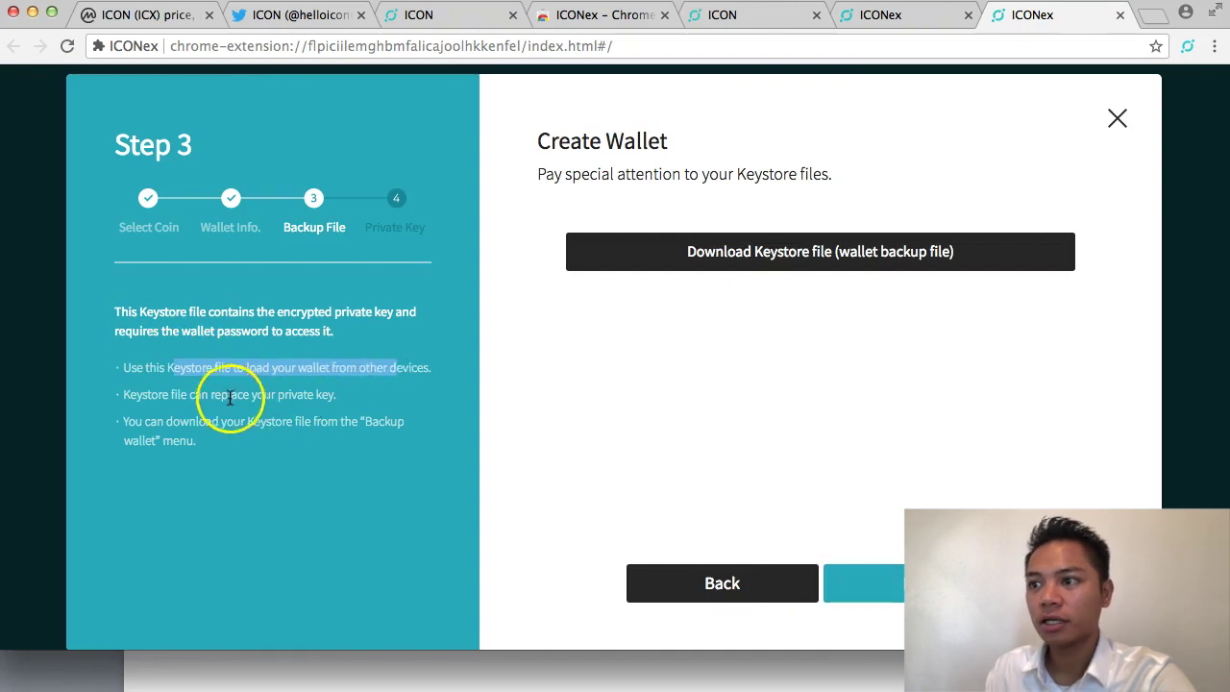
left_click_drag(189, 395, 333, 394)
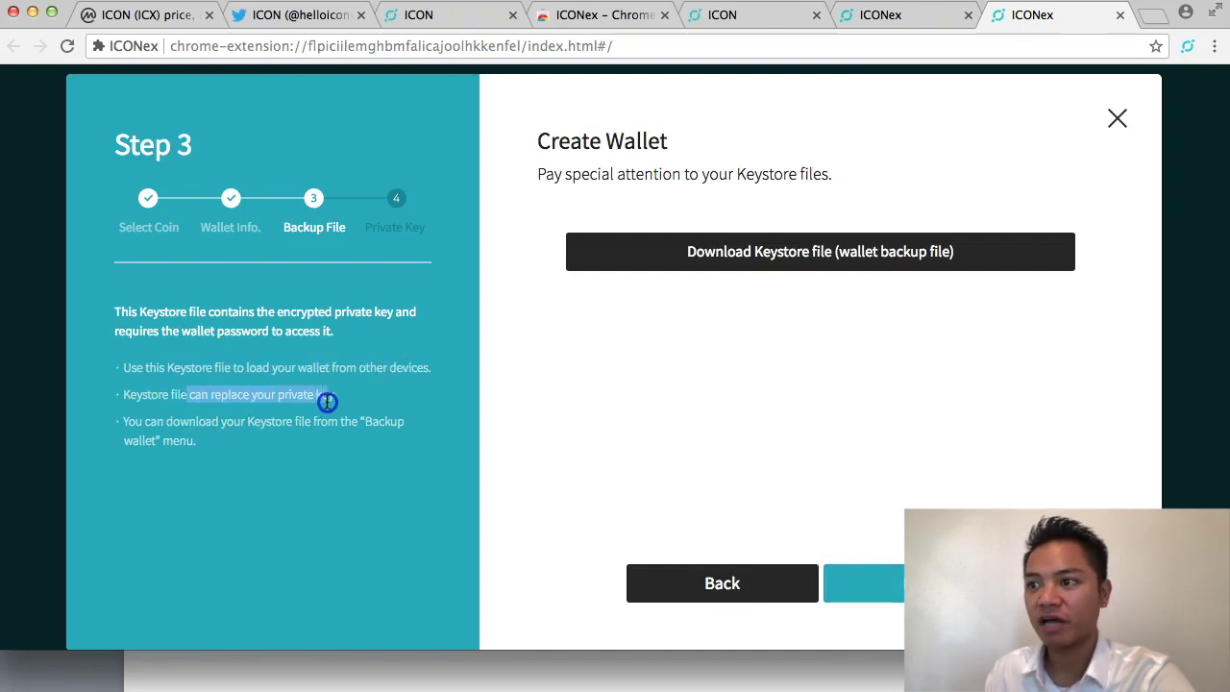
left_click_drag(180, 421, 355, 422)
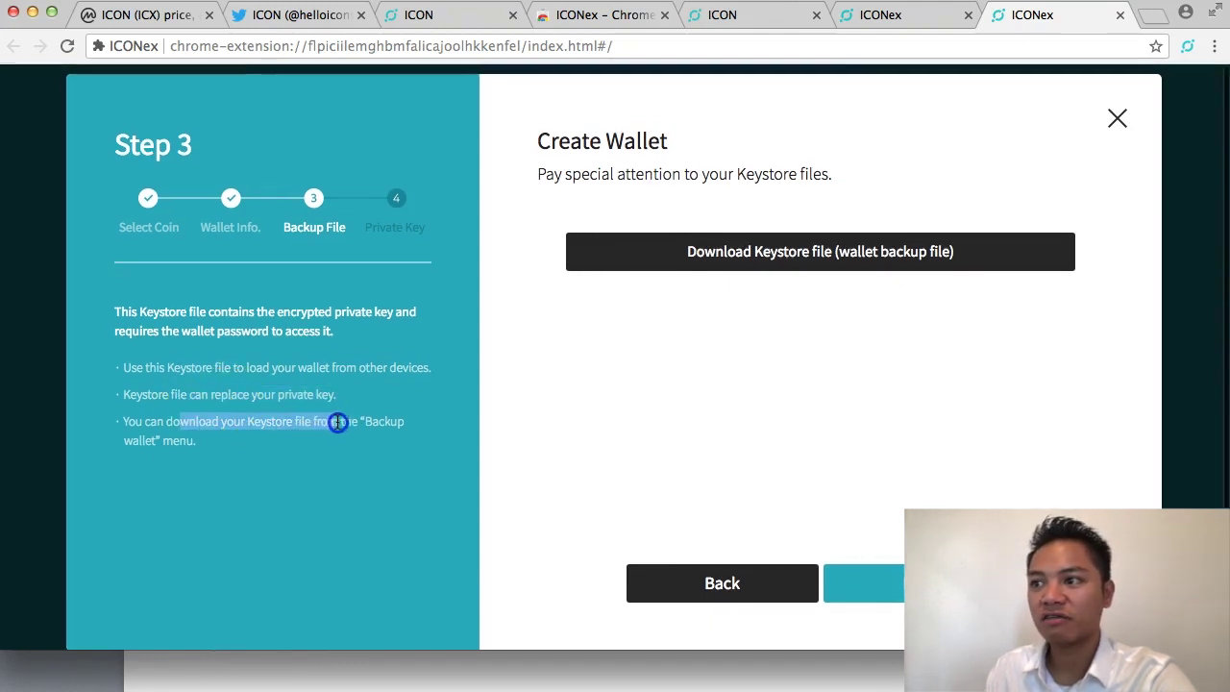
left_click(951, 583)
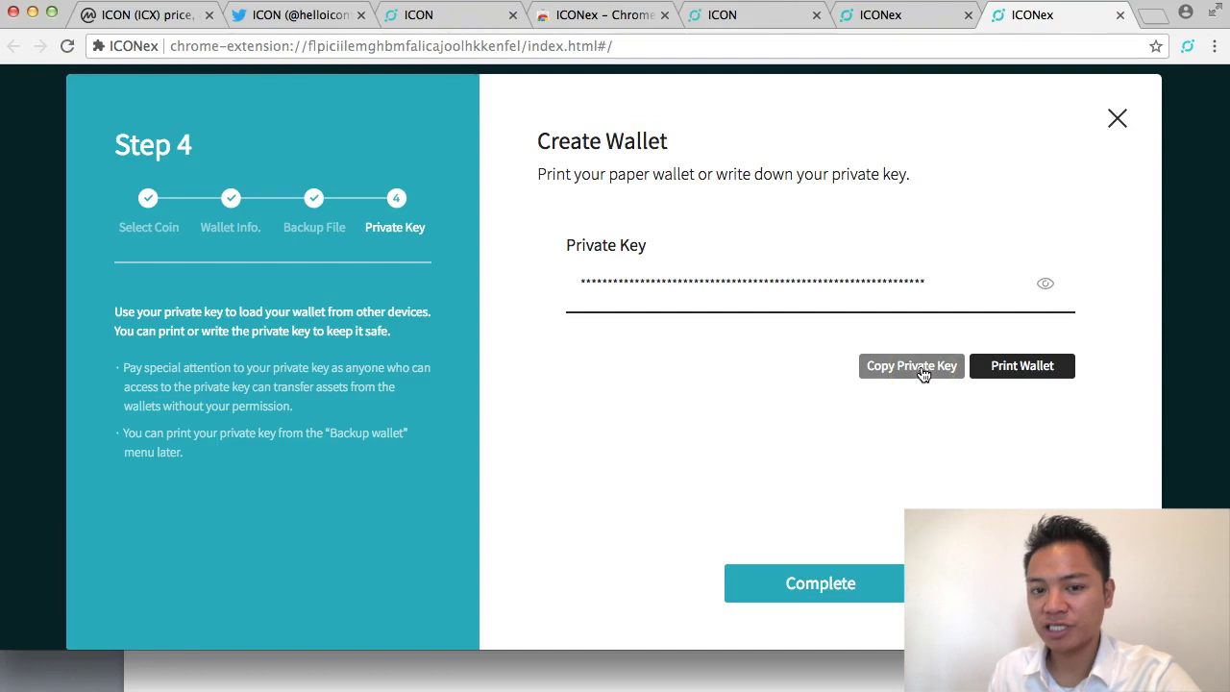
Copy the wallet's private key on Step 4 and complete wallet creation
scroll(924, 374, "down", 1)
left_click(928, 338)
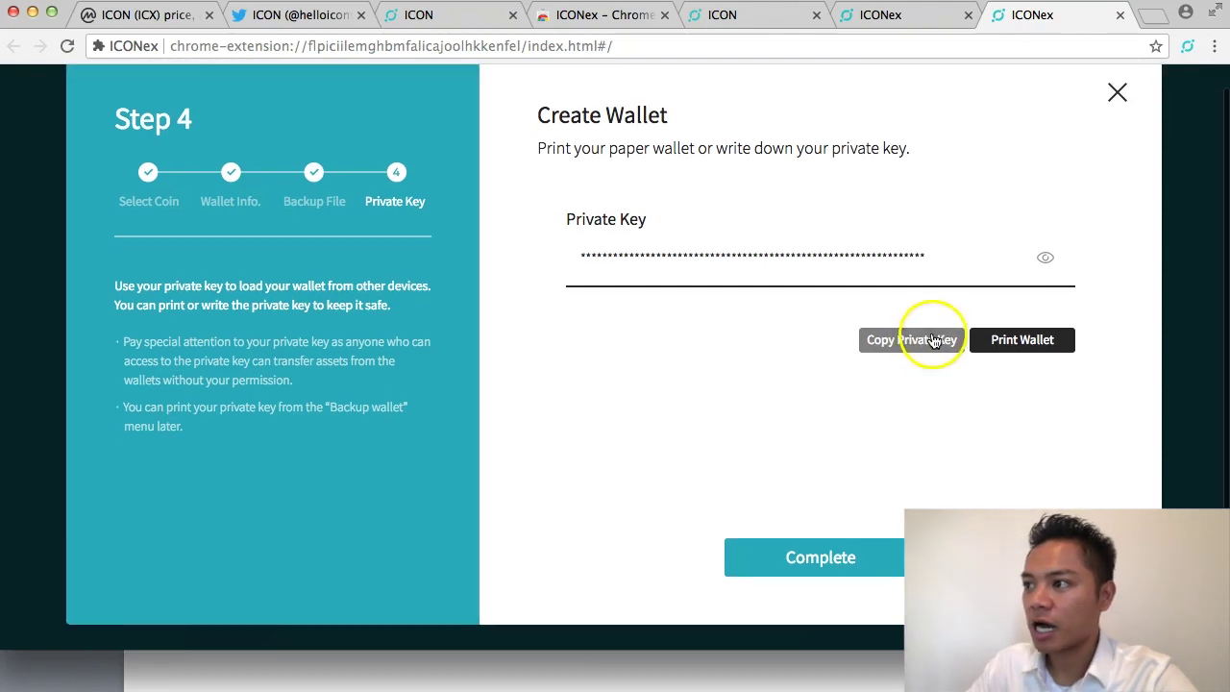
scroll(923, 415, "up", 1)
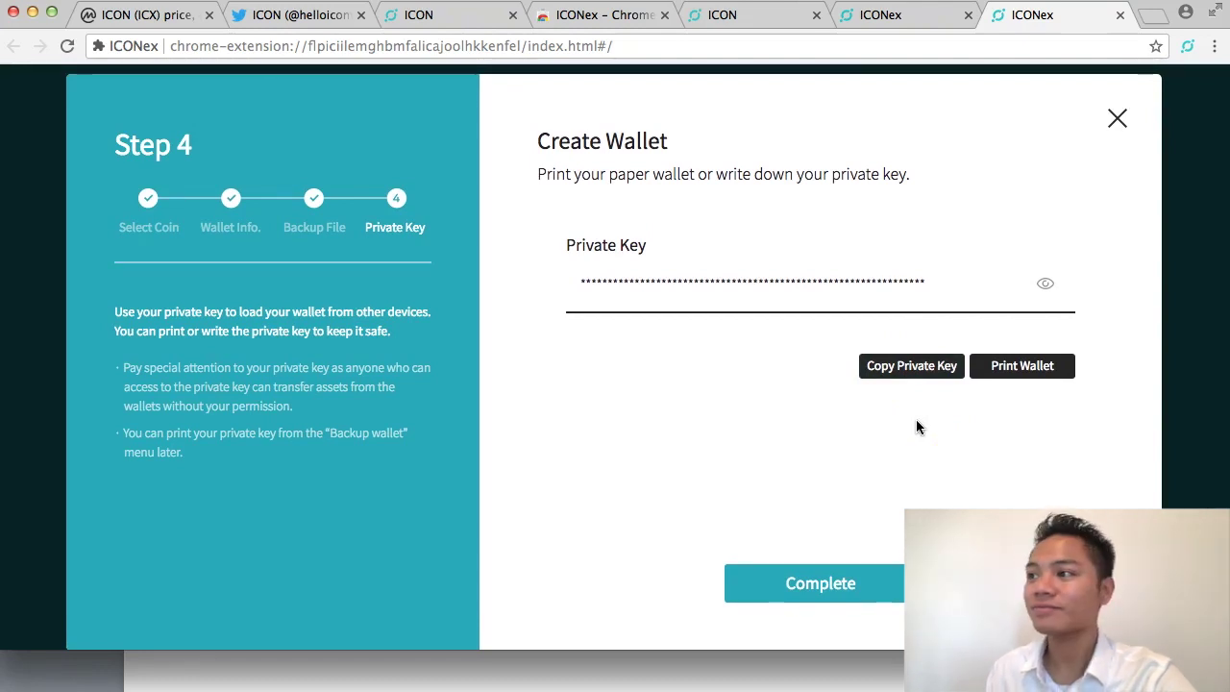
scroll(916, 419, "down", 1)
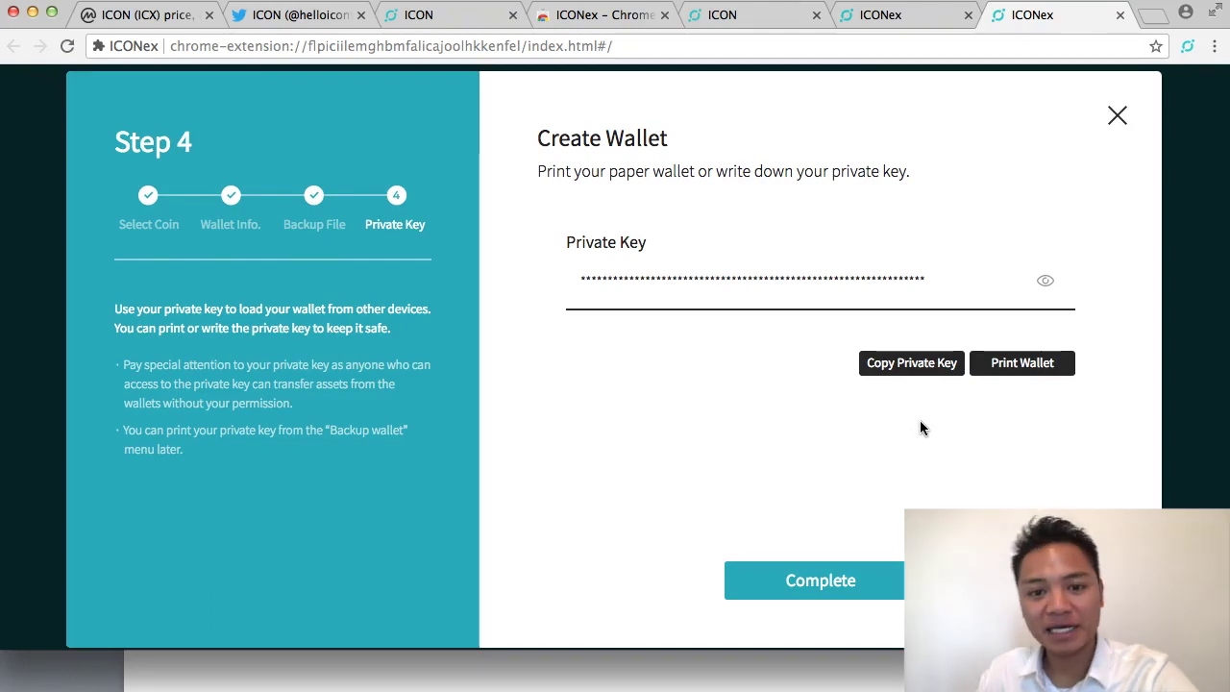
left_click(845, 594)
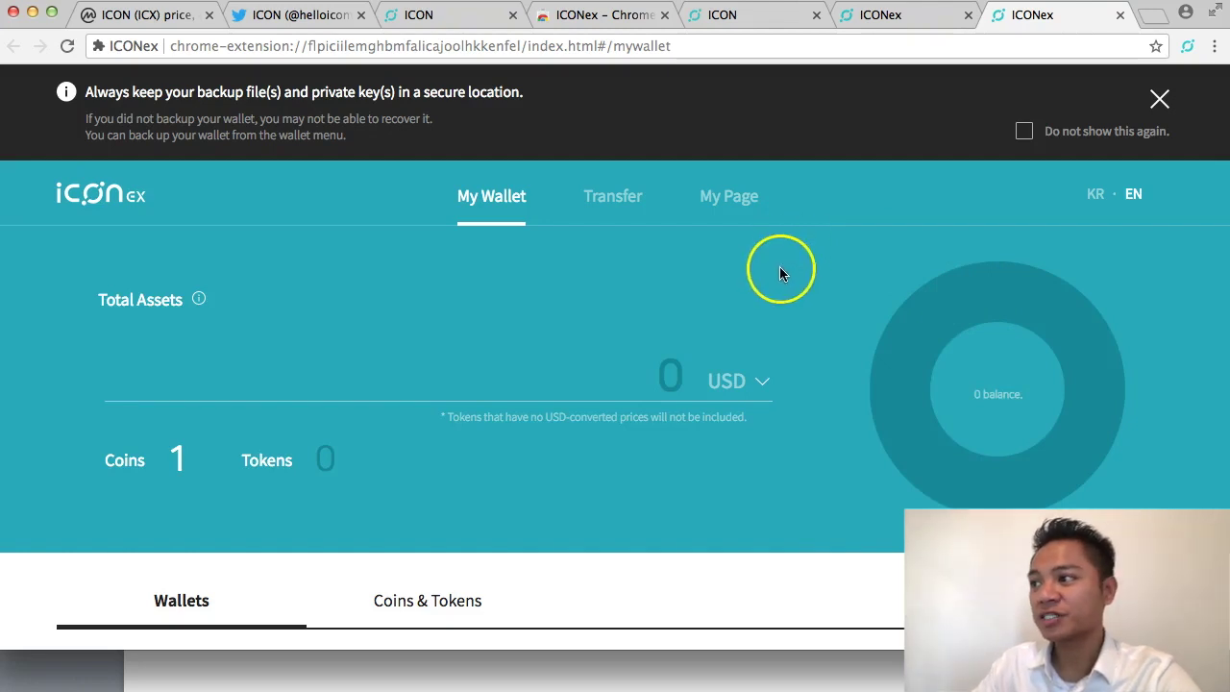
Review and dismiss the backup reminder banner on the My Wallet dashboard
scroll(780, 269, "down", 2)
scroll(780, 270, "up", 2)
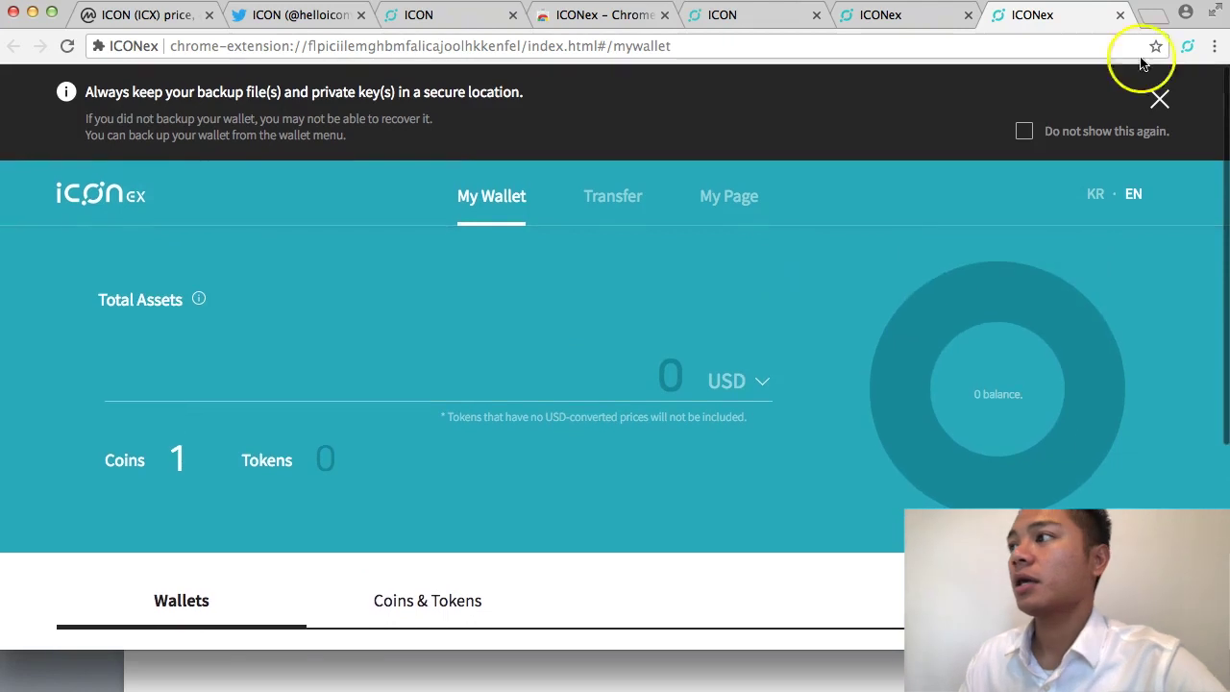
left_click_drag(85, 92, 512, 106)
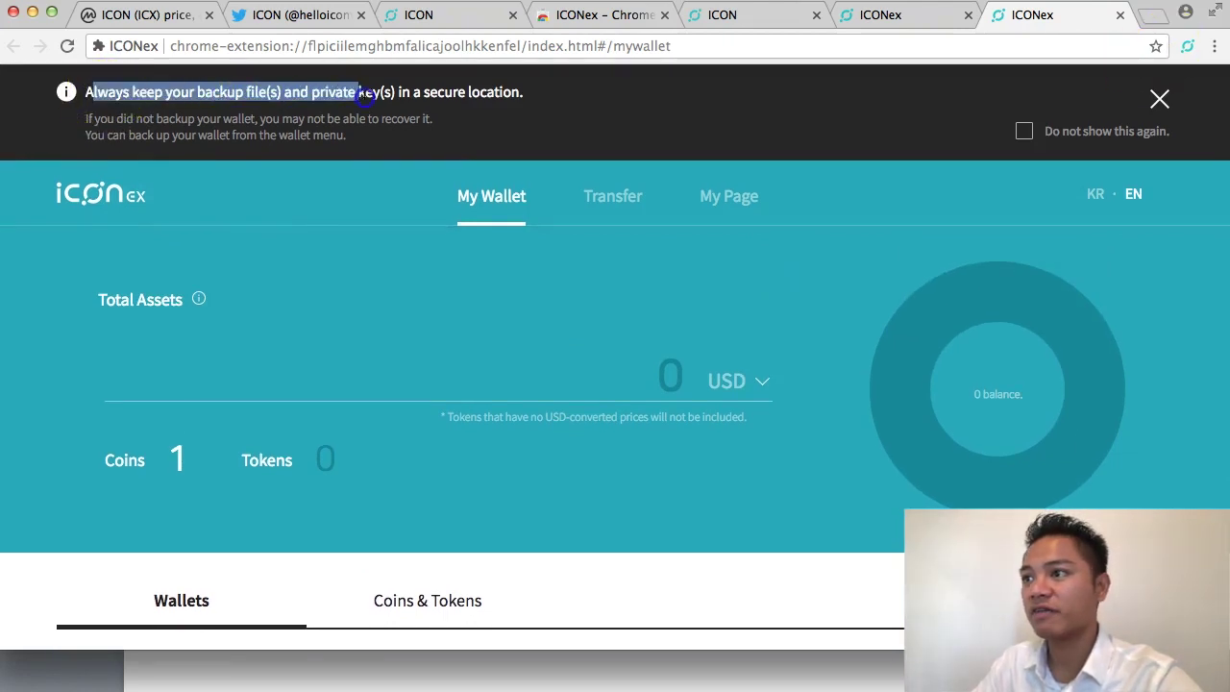
left_click(1163, 101)
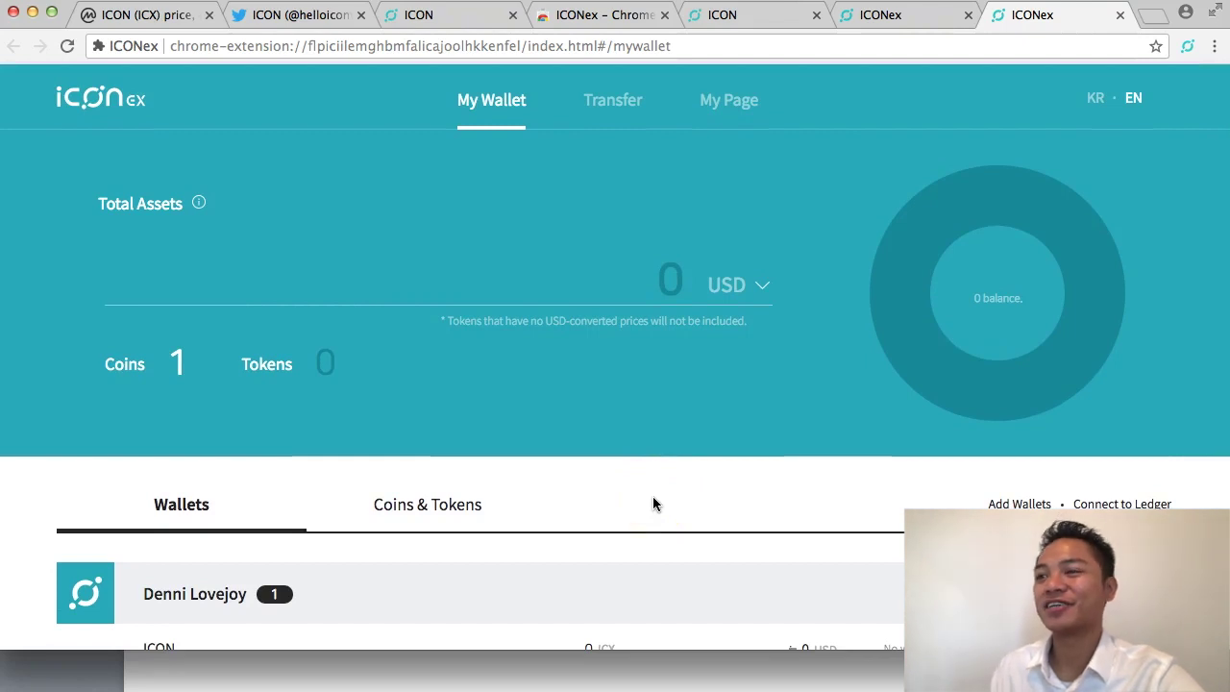
left_click(651, 490)
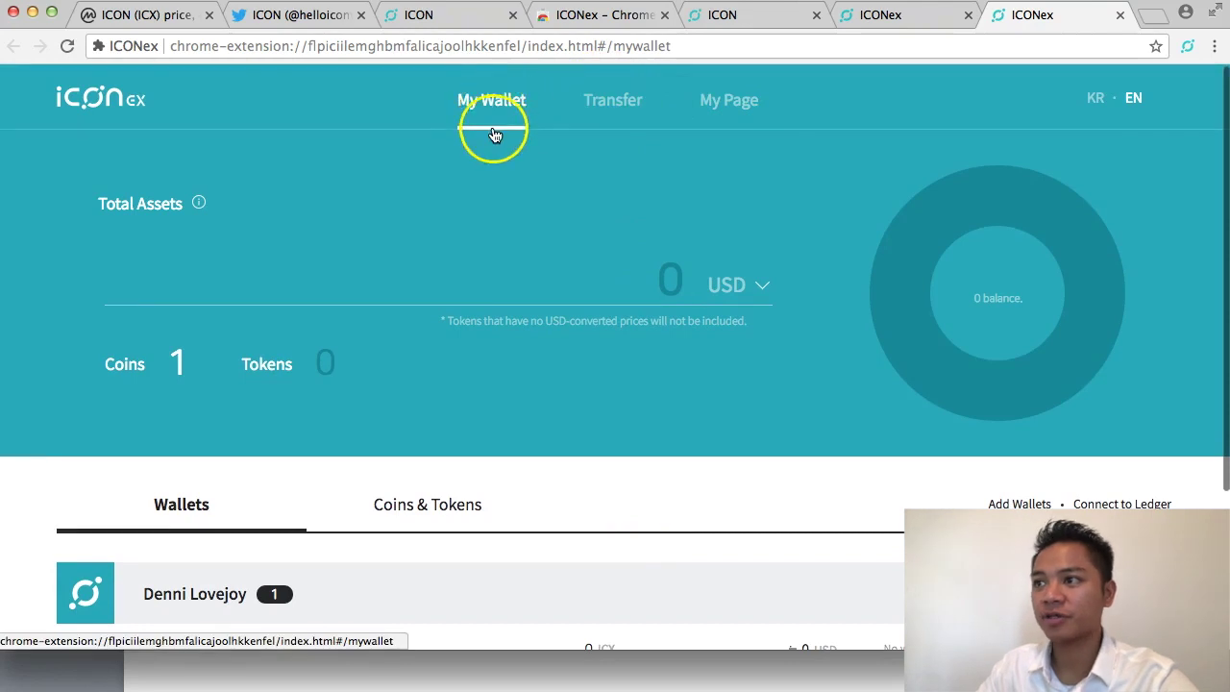
Open the Transfer form for sending ICX
left_click(630, 106)
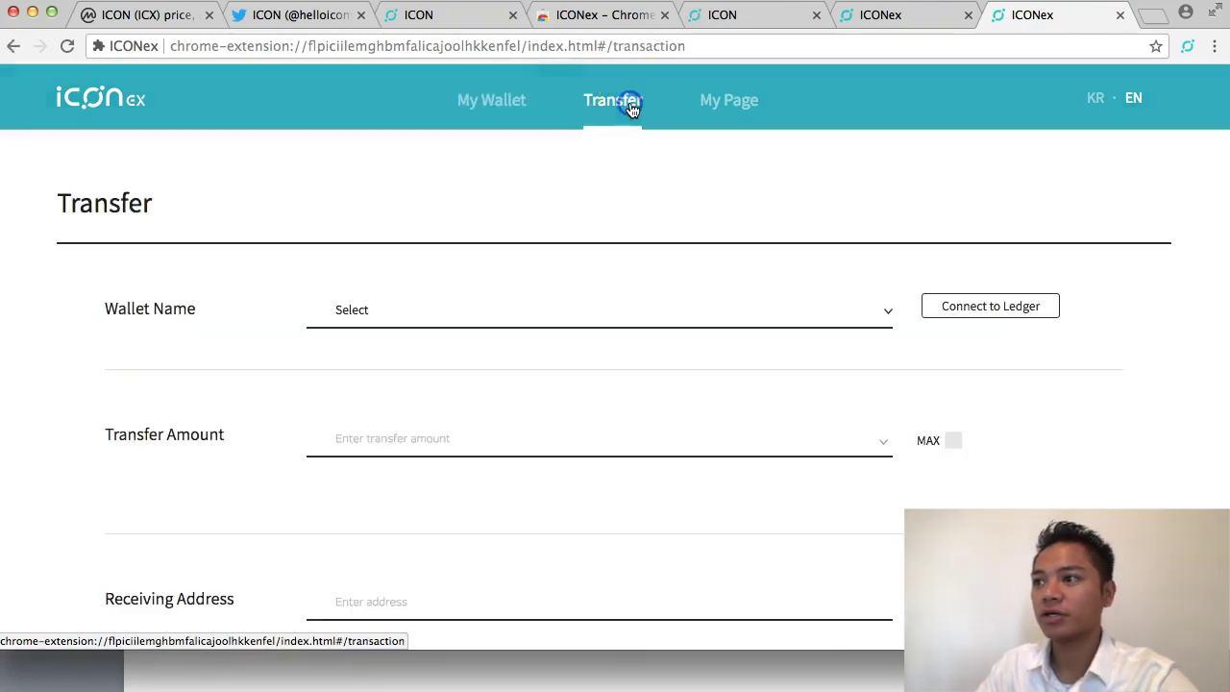
left_click(705, 106)
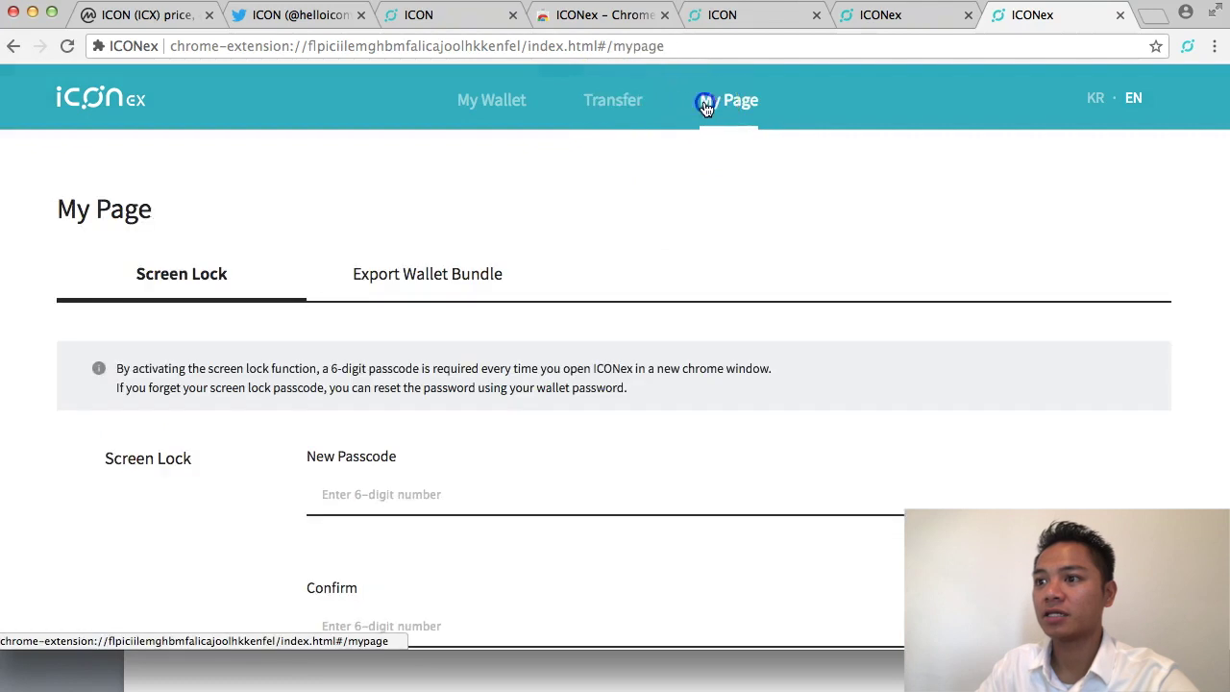
left_click(596, 101)
scroll(592, 262, "down", 1)
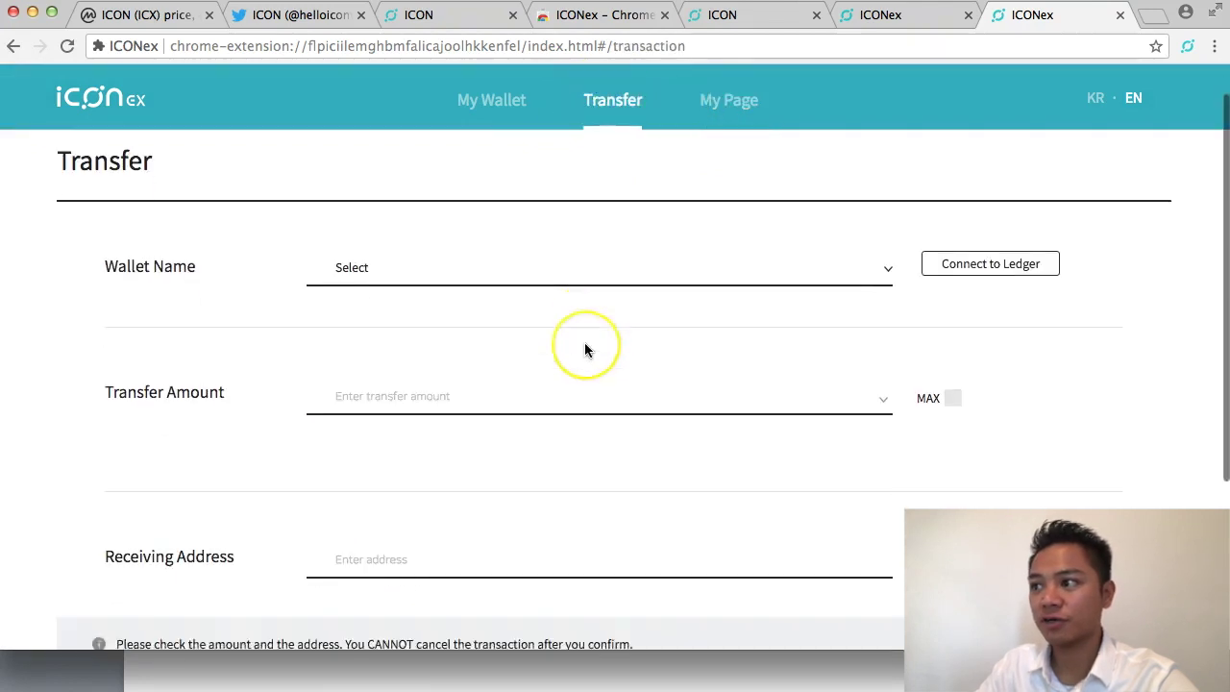
Select the new wallet as sender and confirm it with the pasted password
left_click(526, 262)
left_click(527, 292)
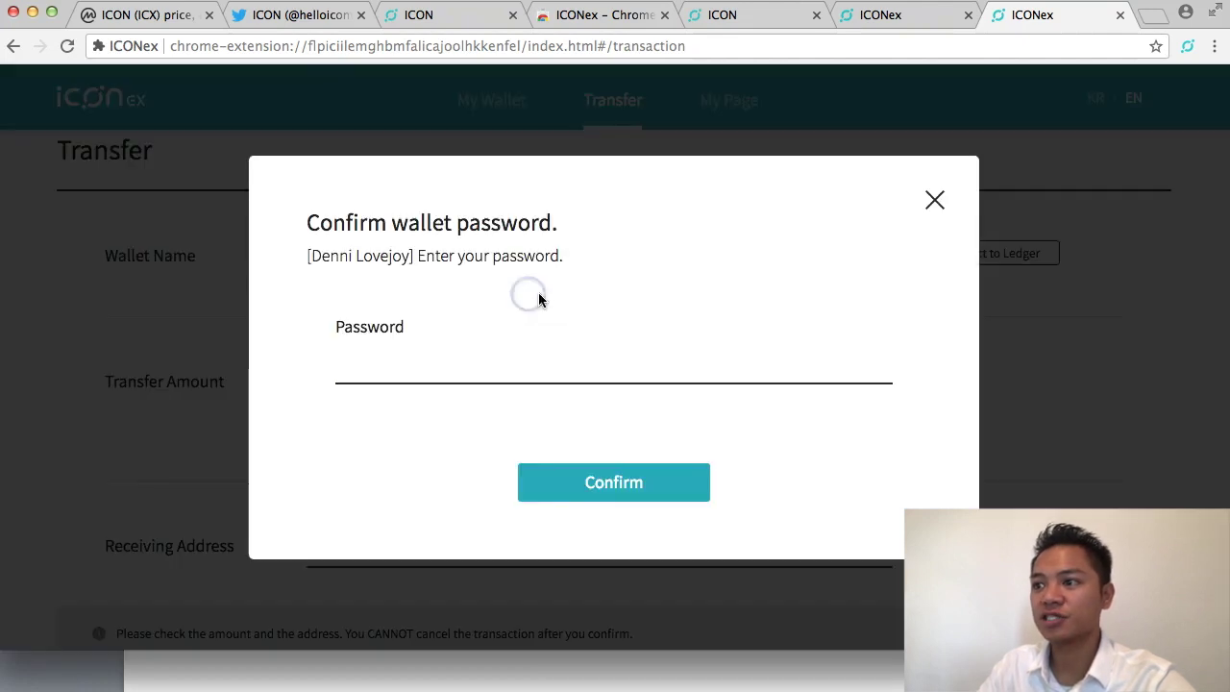
left_click(592, 366)
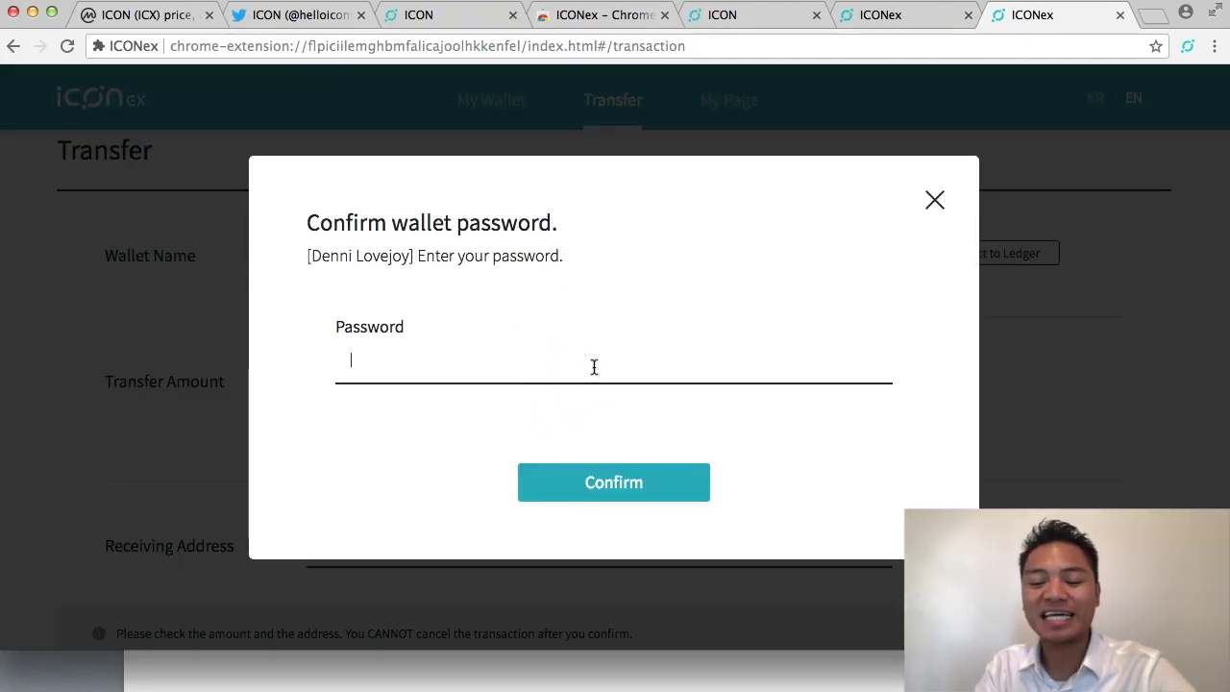
key("ctrl+v")
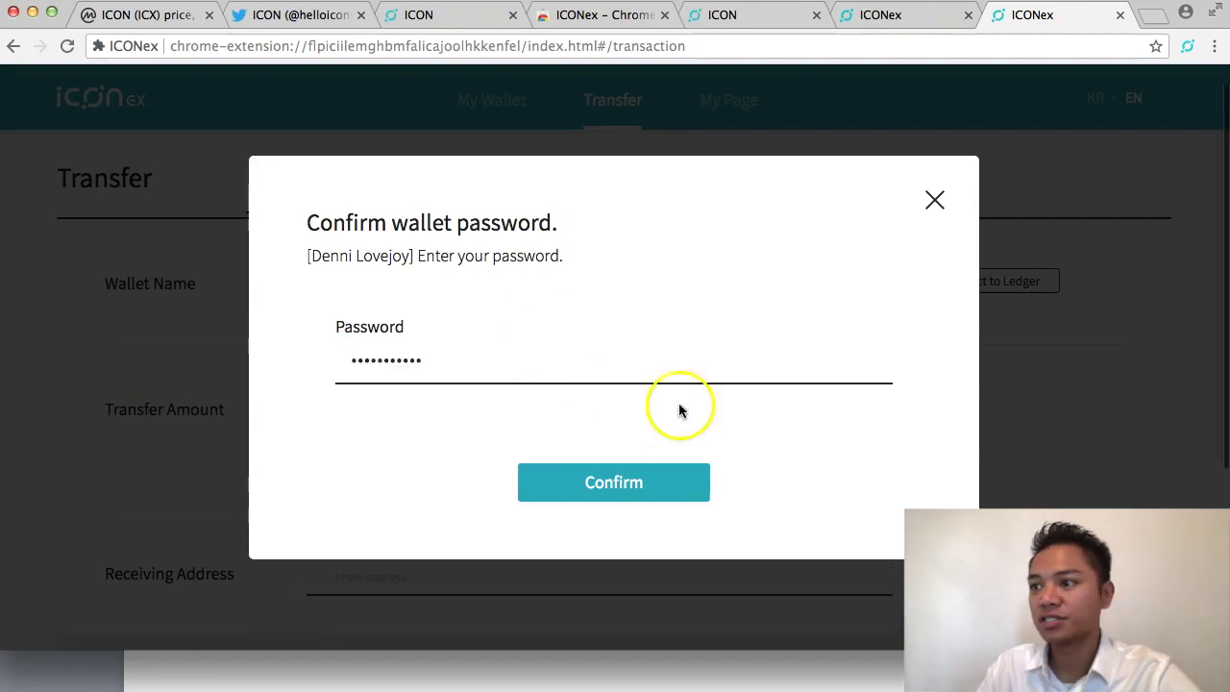
left_click(664, 480)
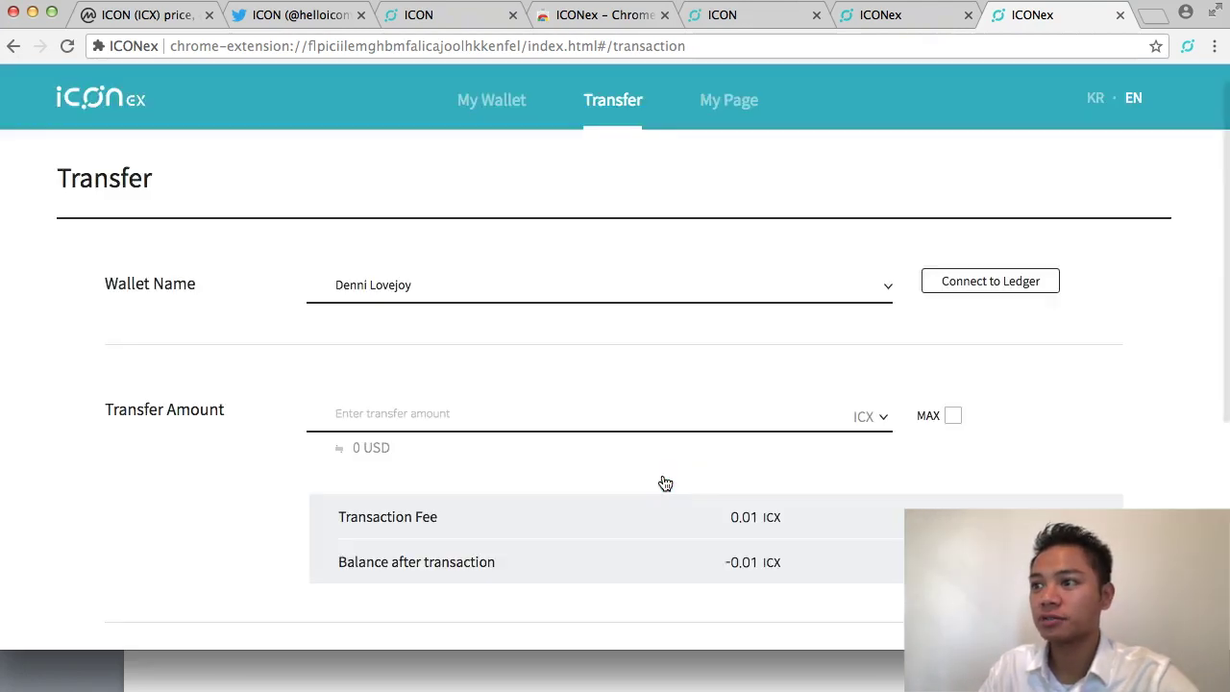
Inspect the amount, currency choices and receiving address fields without sending
left_click(559, 412)
scroll(562, 414, "down", 2)
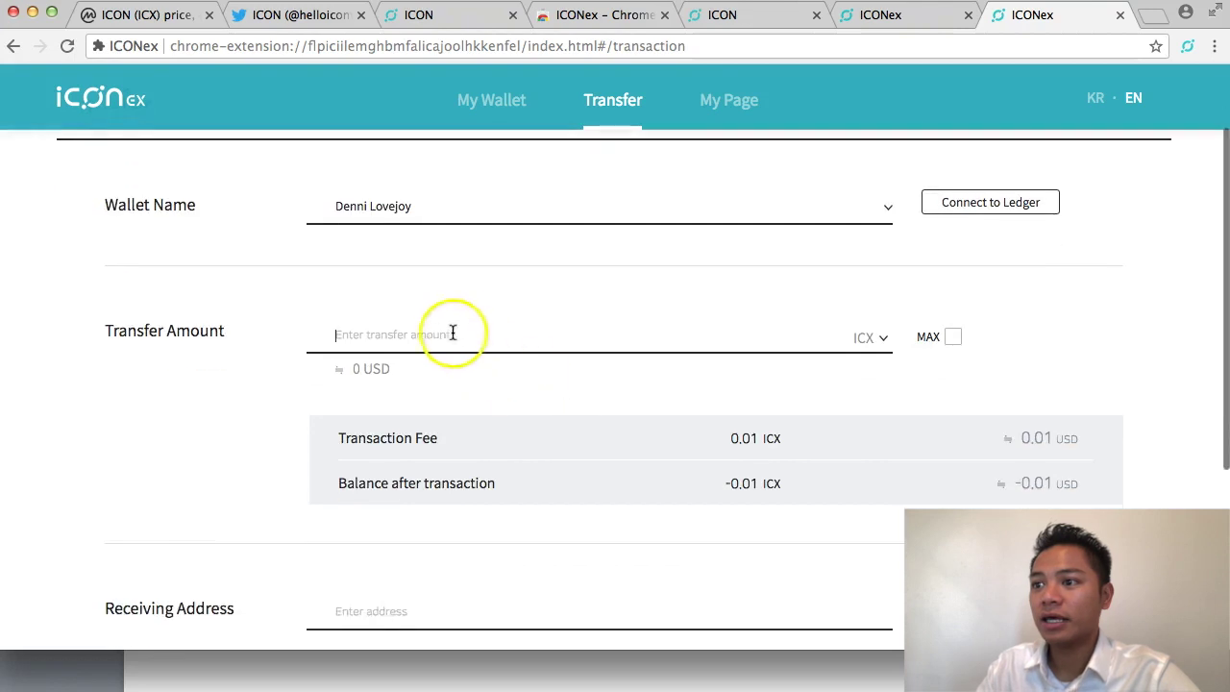
left_click(862, 338)
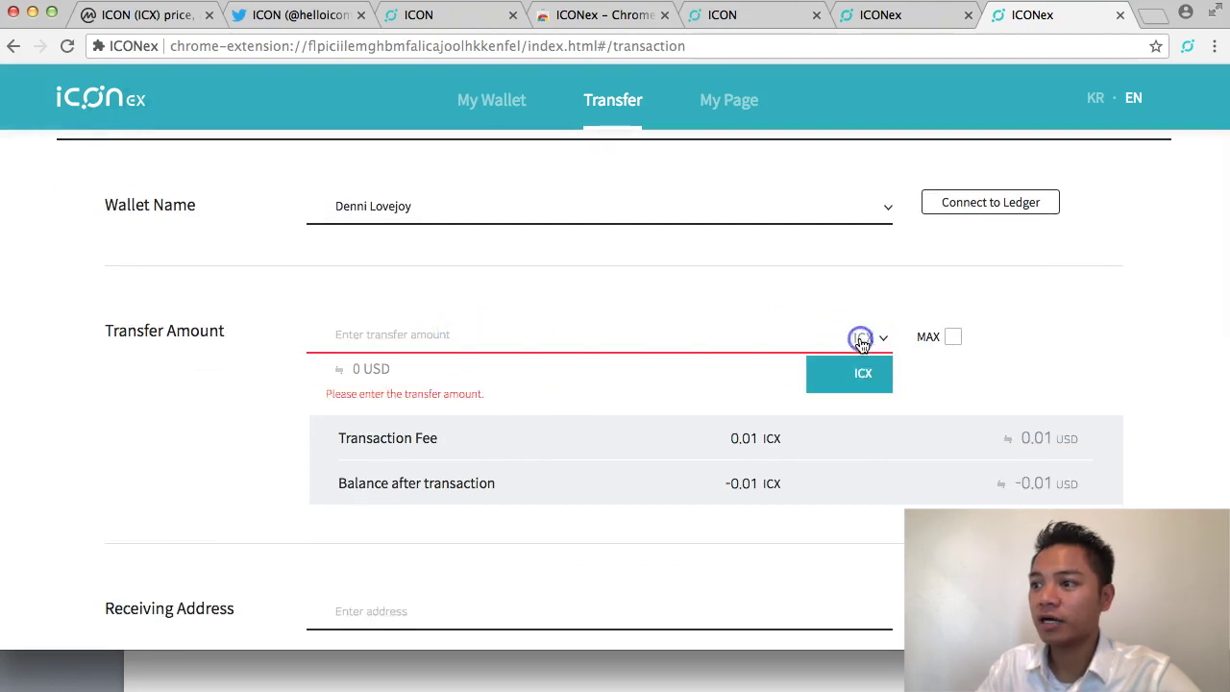
left_click(728, 344)
scroll(664, 343, "down", 4)
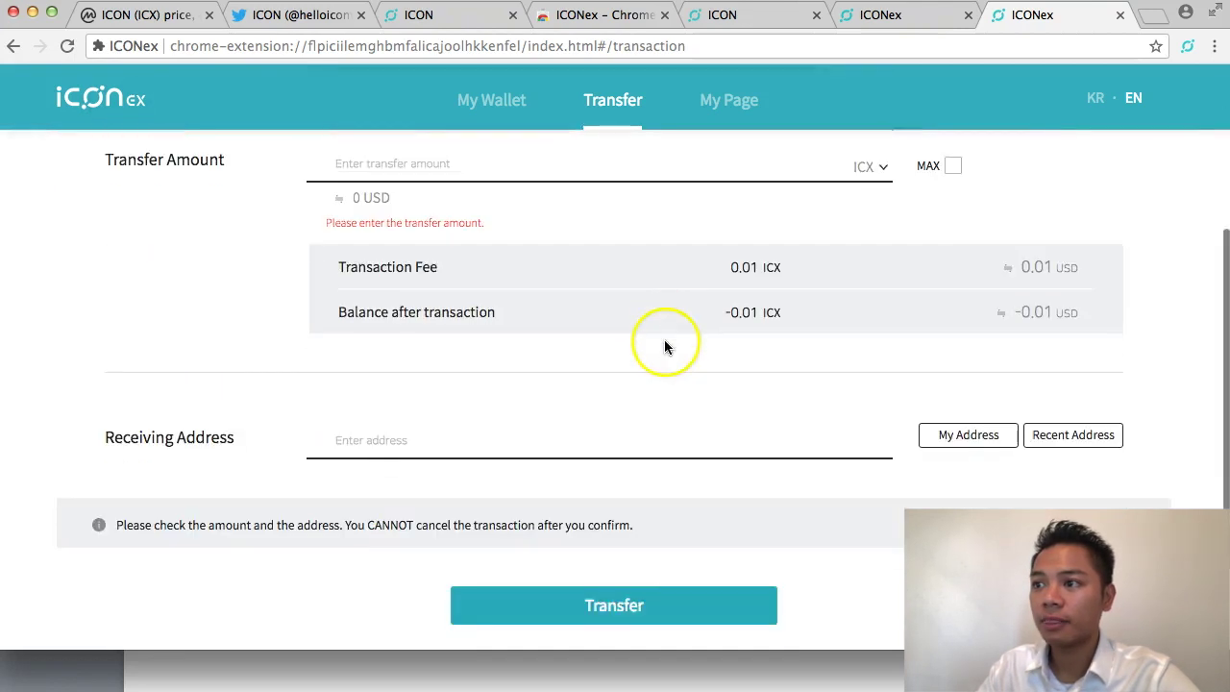
left_click(579, 430)
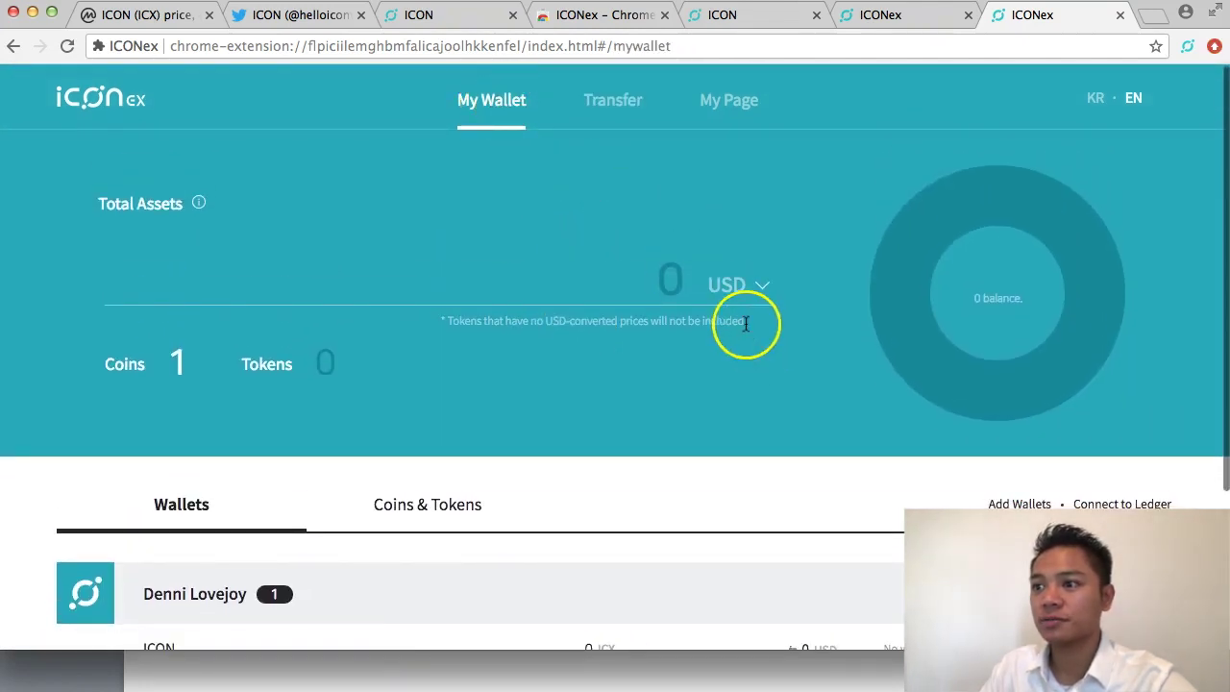
Switch the wallet list to Coins & Tokens, showing ICON at 0 ICX
scroll(745, 327, "down", 3)
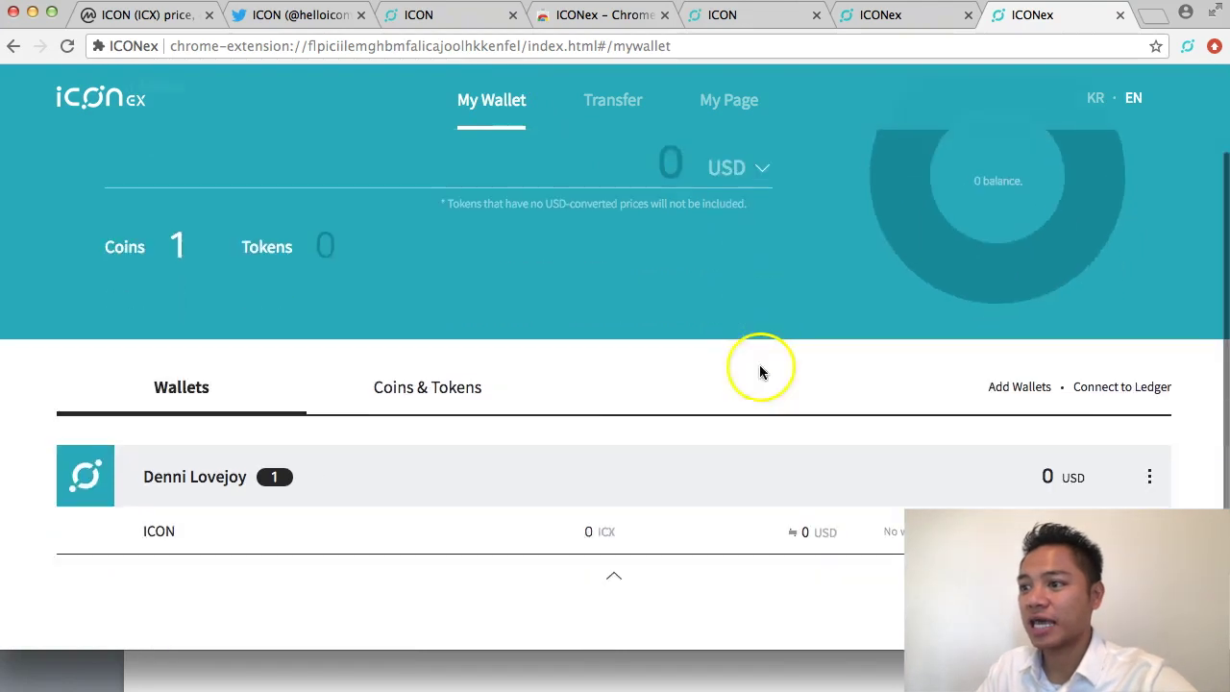
left_click(446, 365)
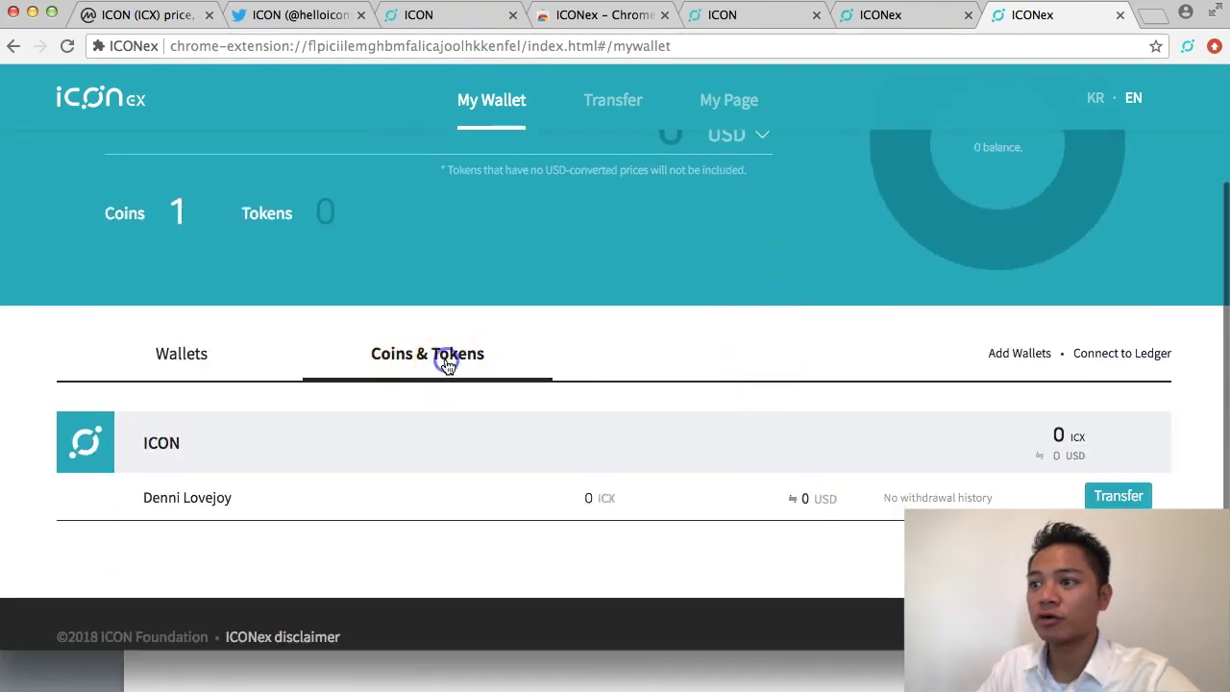
scroll(463, 380, "down", 1)
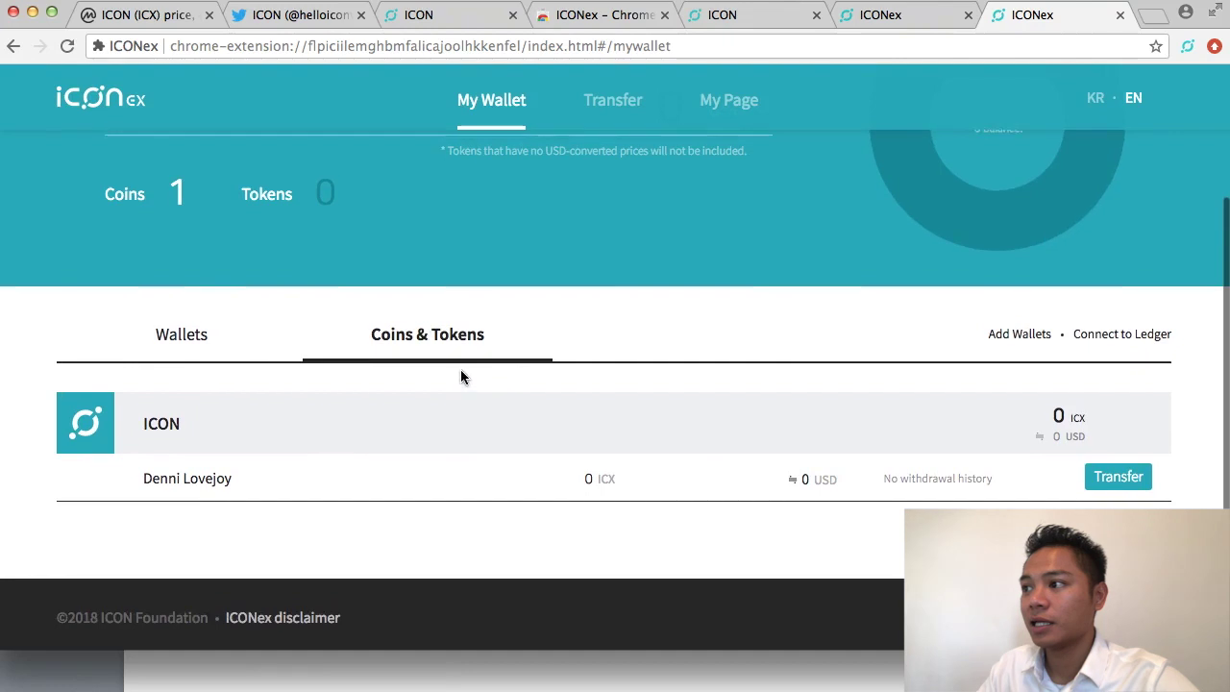
scroll(460, 369, "up", 1)
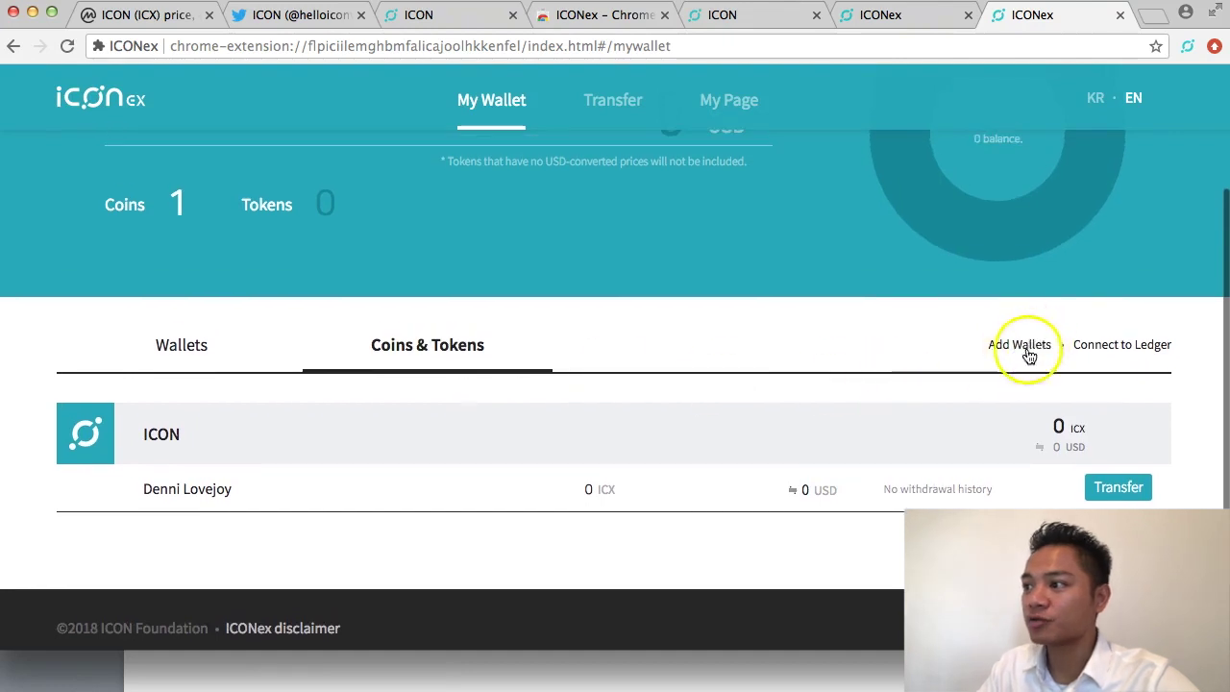
left_click(1026, 351)
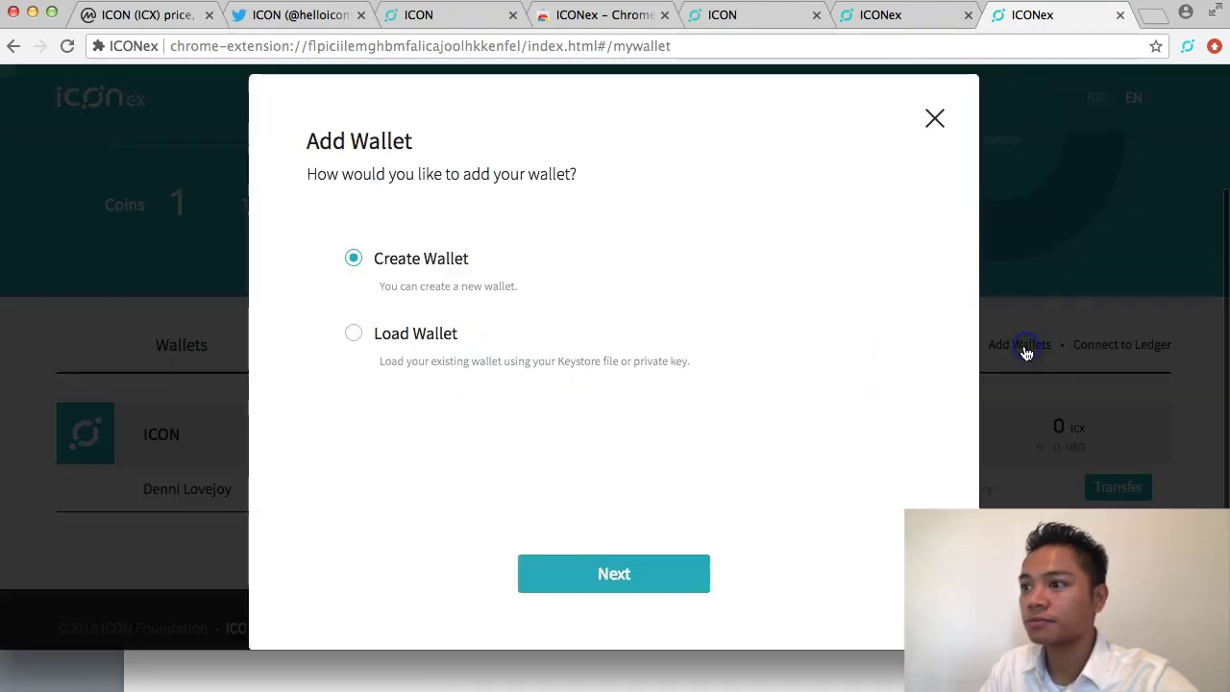
left_click(663, 581)
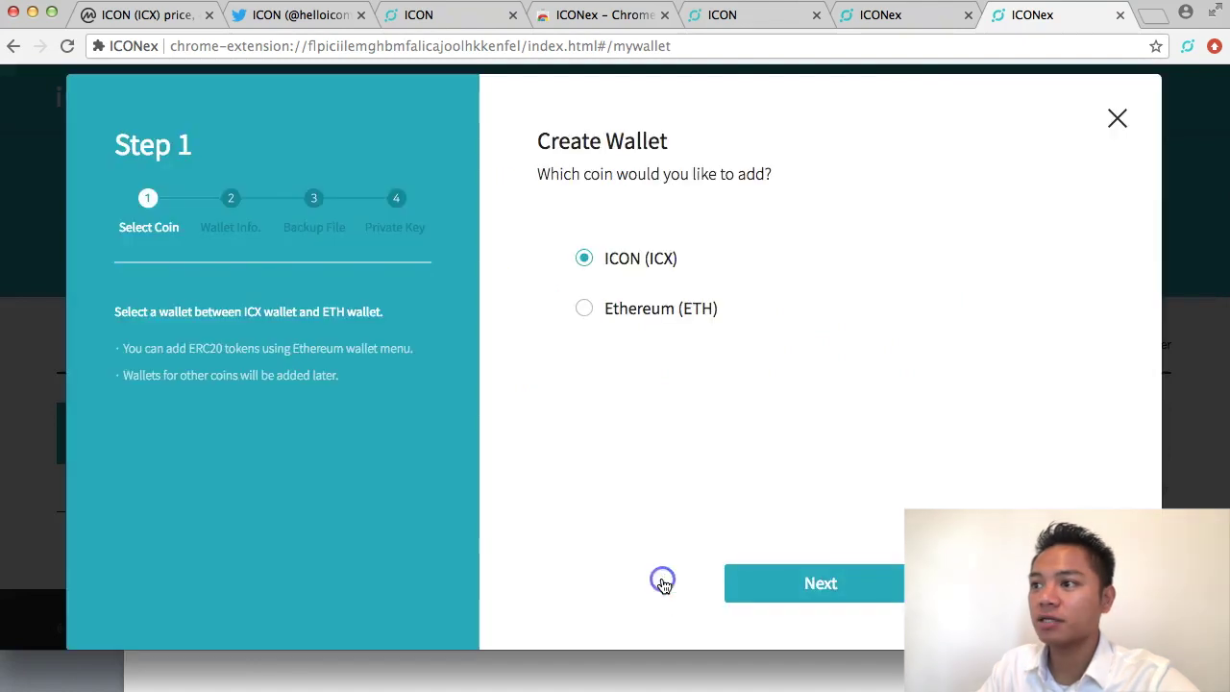
left_click(584, 308)
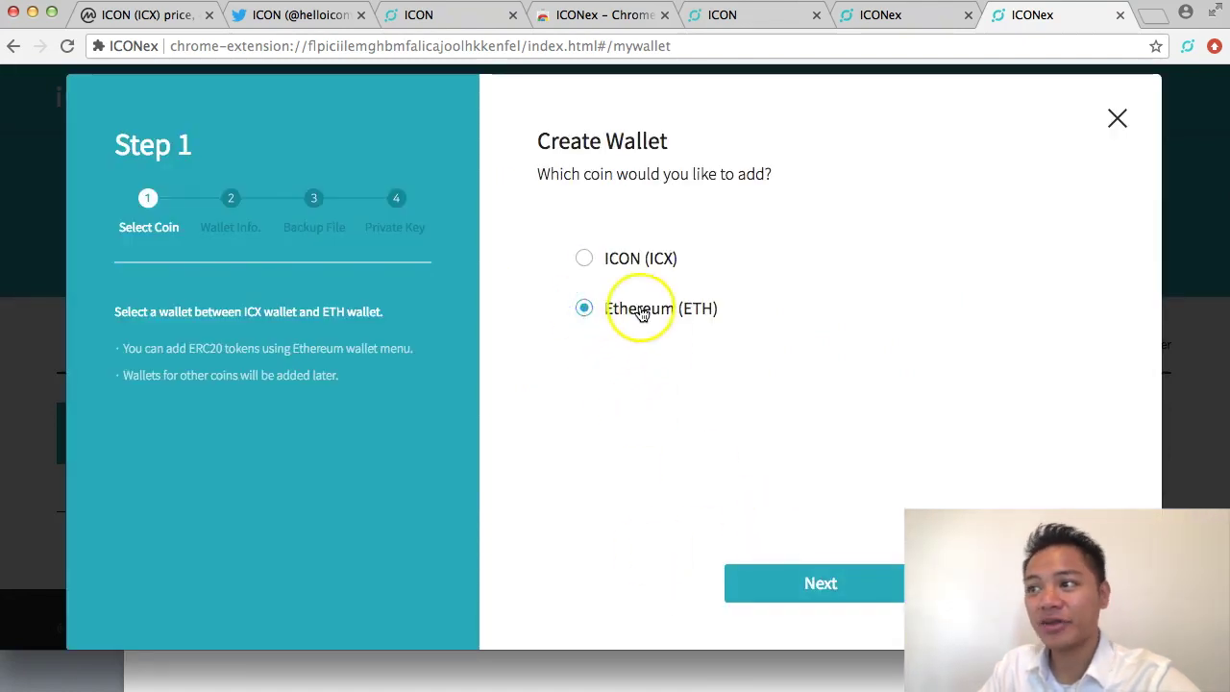
left_click(843, 600)
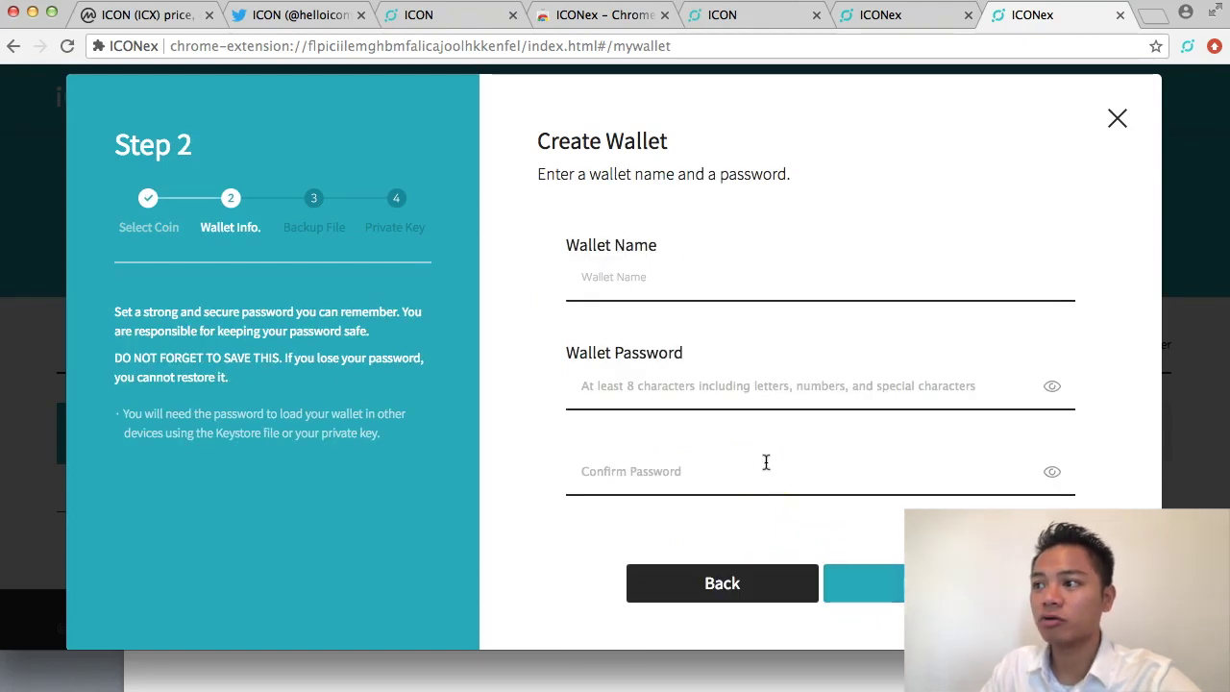
left_click(730, 386)
left_click(644, 279)
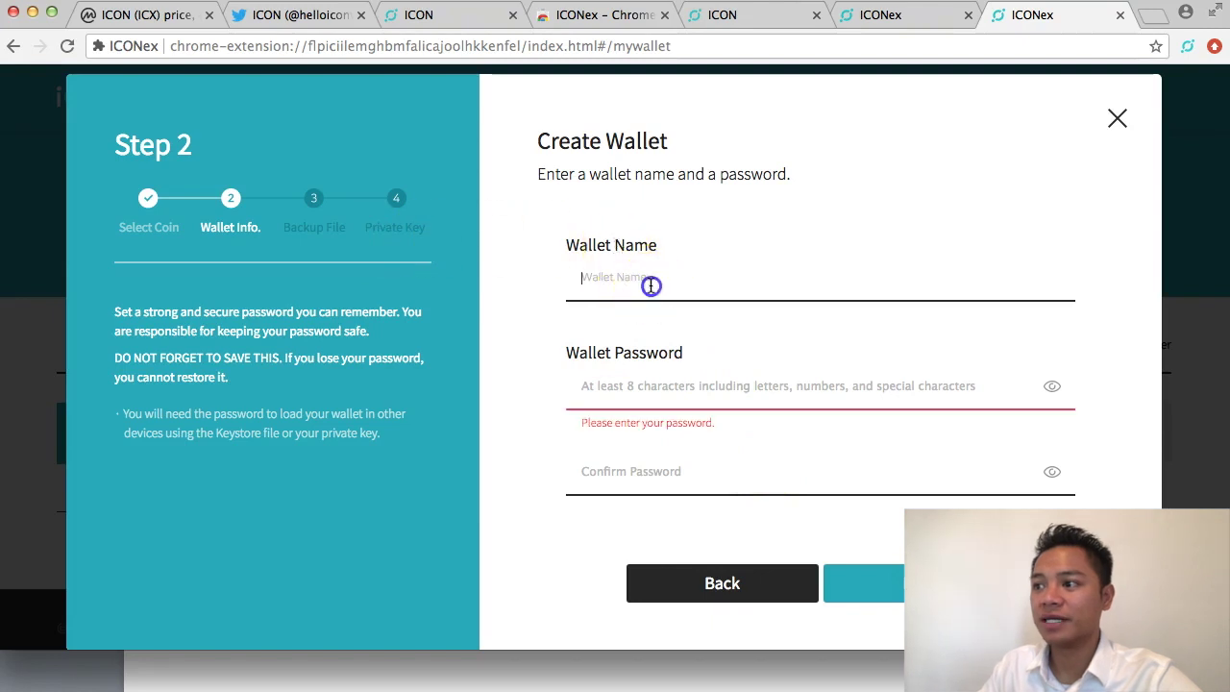
left_click(651, 389)
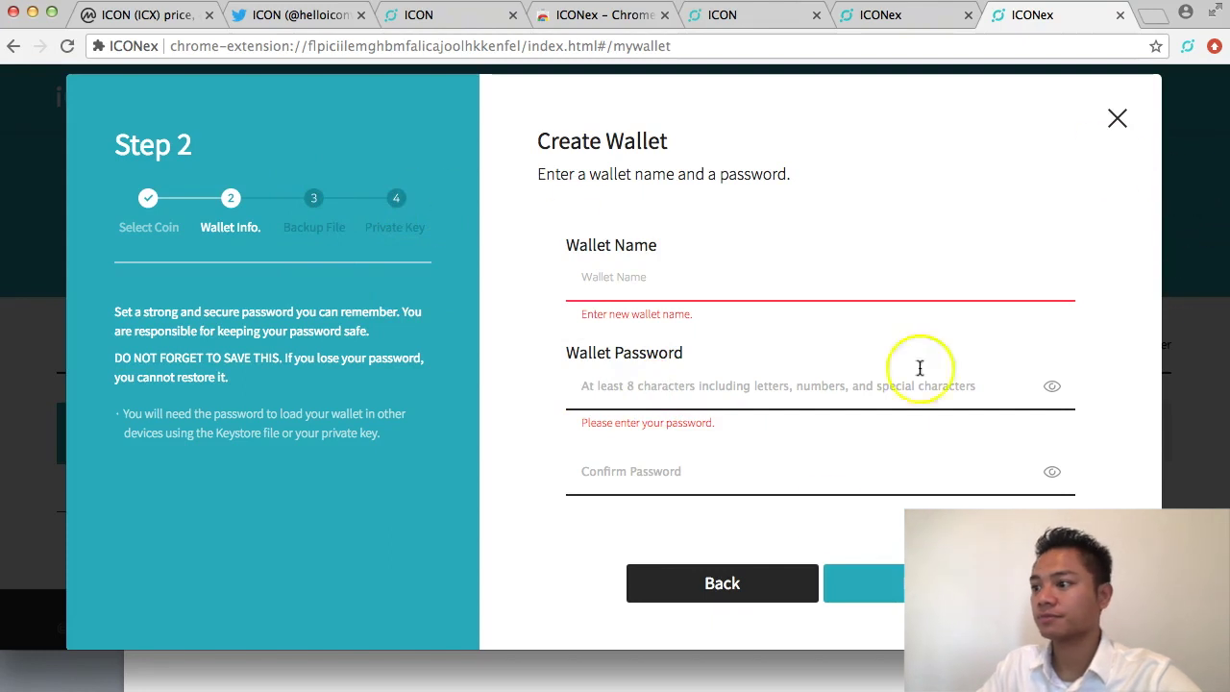
left_click(778, 583)
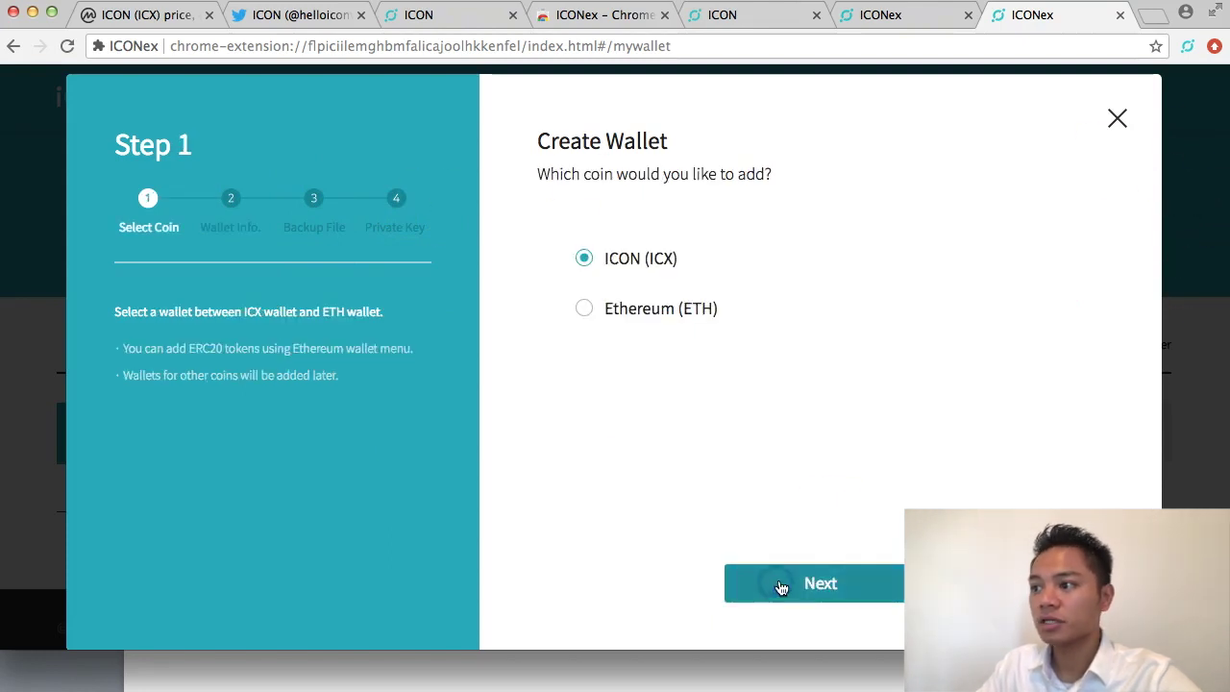
left_click(1116, 118)
scroll(881, 523, "down", 1)
scroll(882, 524, "up", 3)
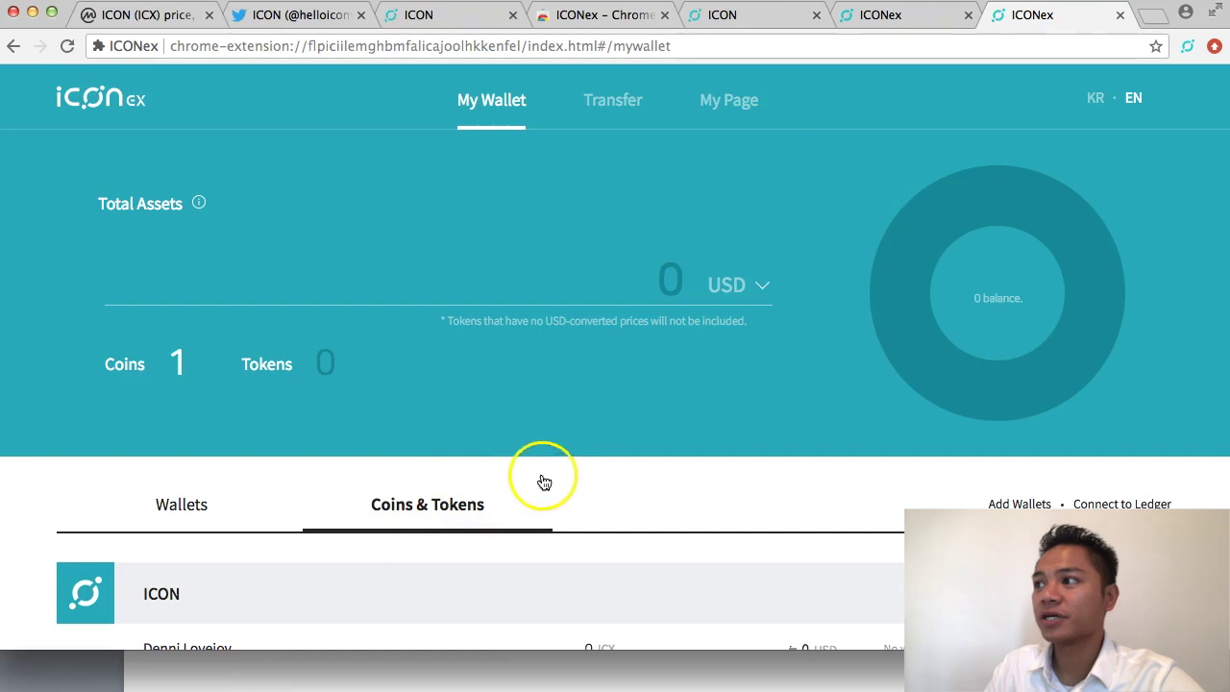
Close the ICONex, ICON, Web Store and Twitter tabs, leaving only Google
scroll(865, 240, "down", 3)
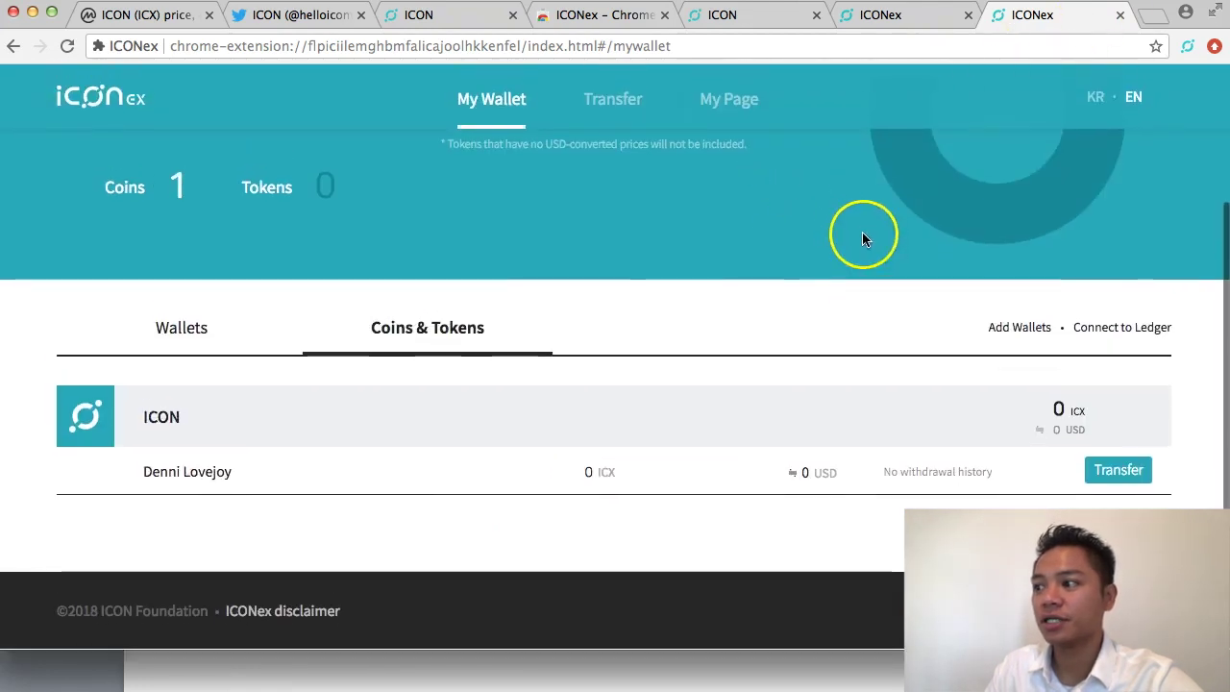
scroll(863, 232, "up", 3)
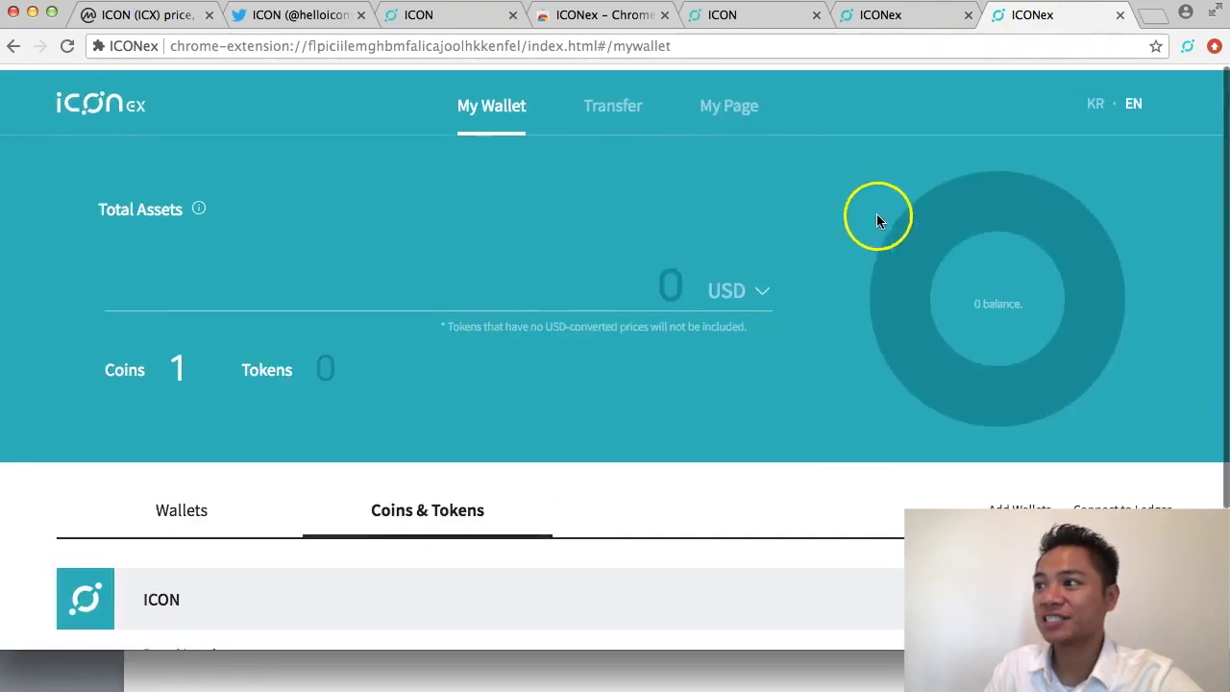
left_click(1120, 16)
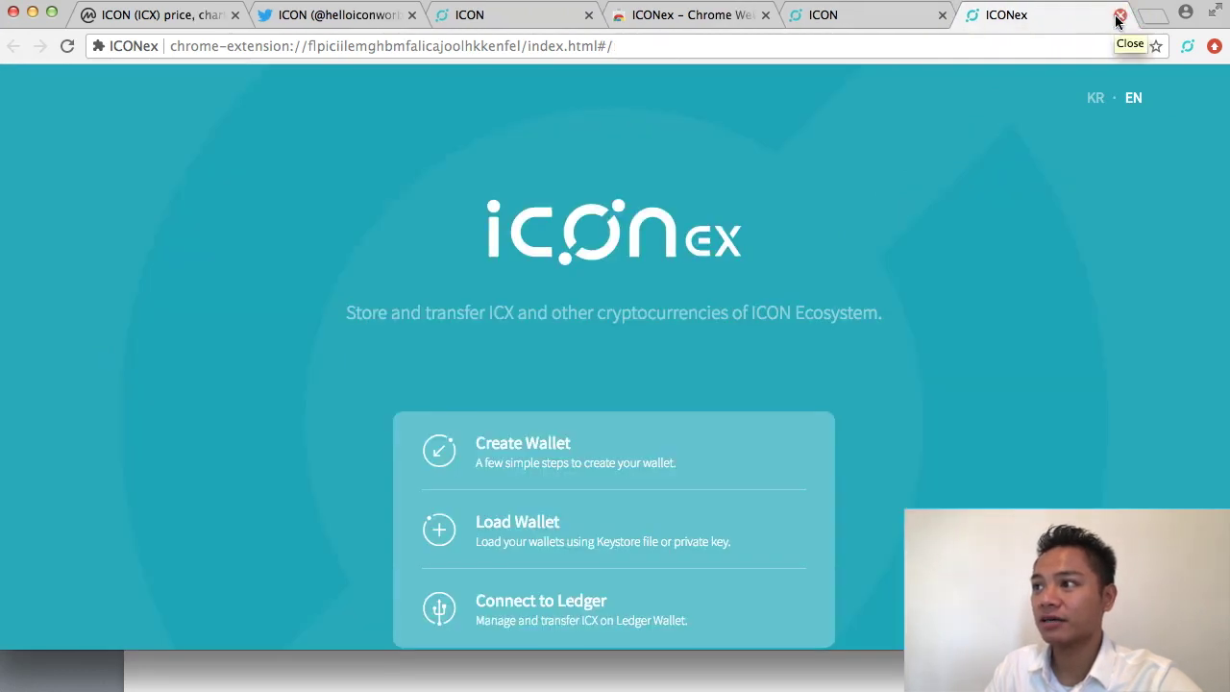
left_click(1114, 17)
left_click(1114, 17)
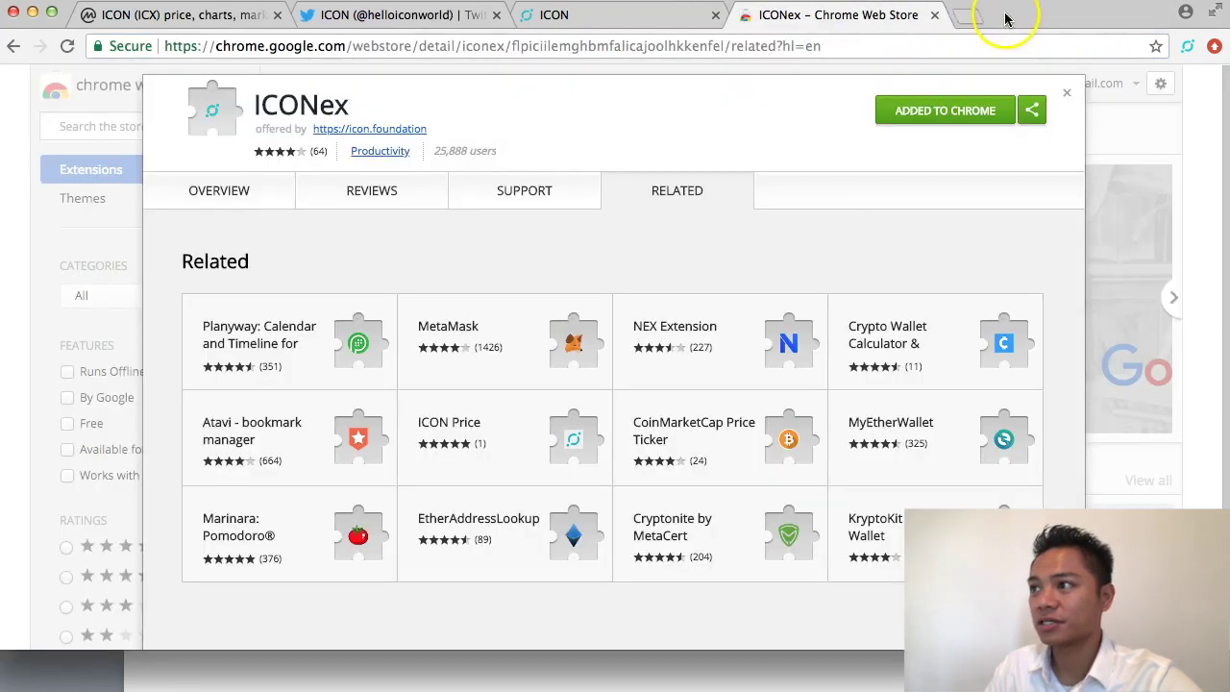
left_click(934, 15)
left_click(715, 15)
left_click(496, 14)
left_click(276, 15)
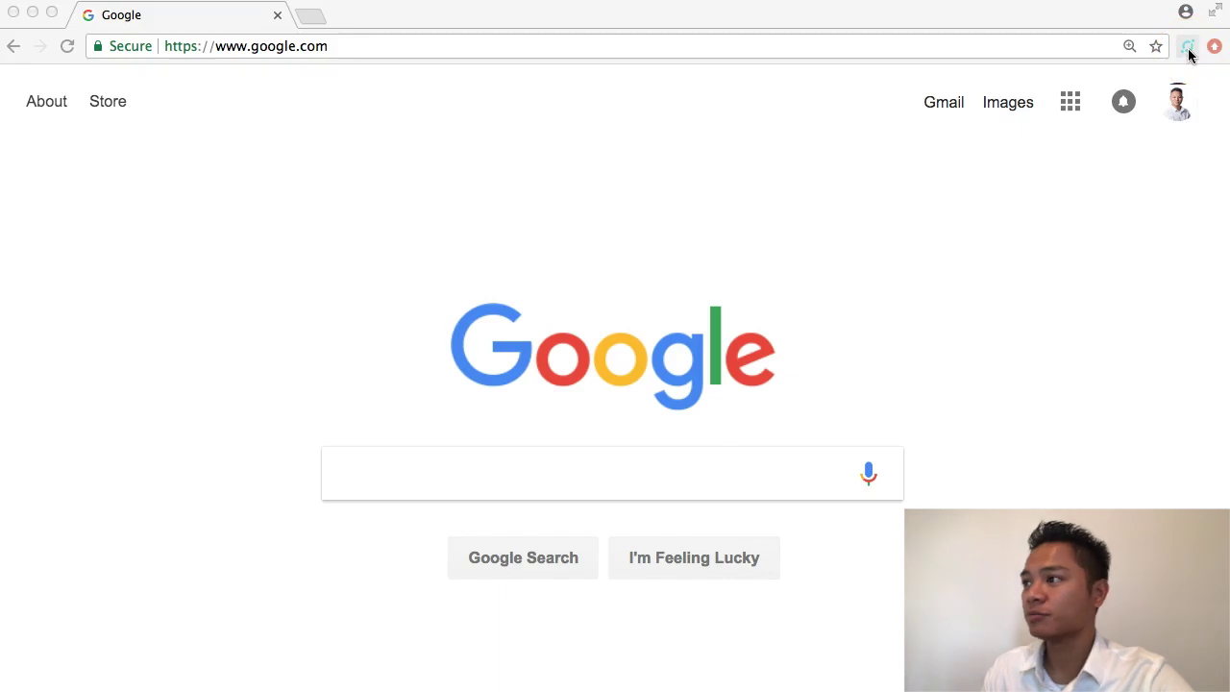
Reopen the full ICONex My Wallet page in a new tab from the toolbar popup
left_click(1189, 50)
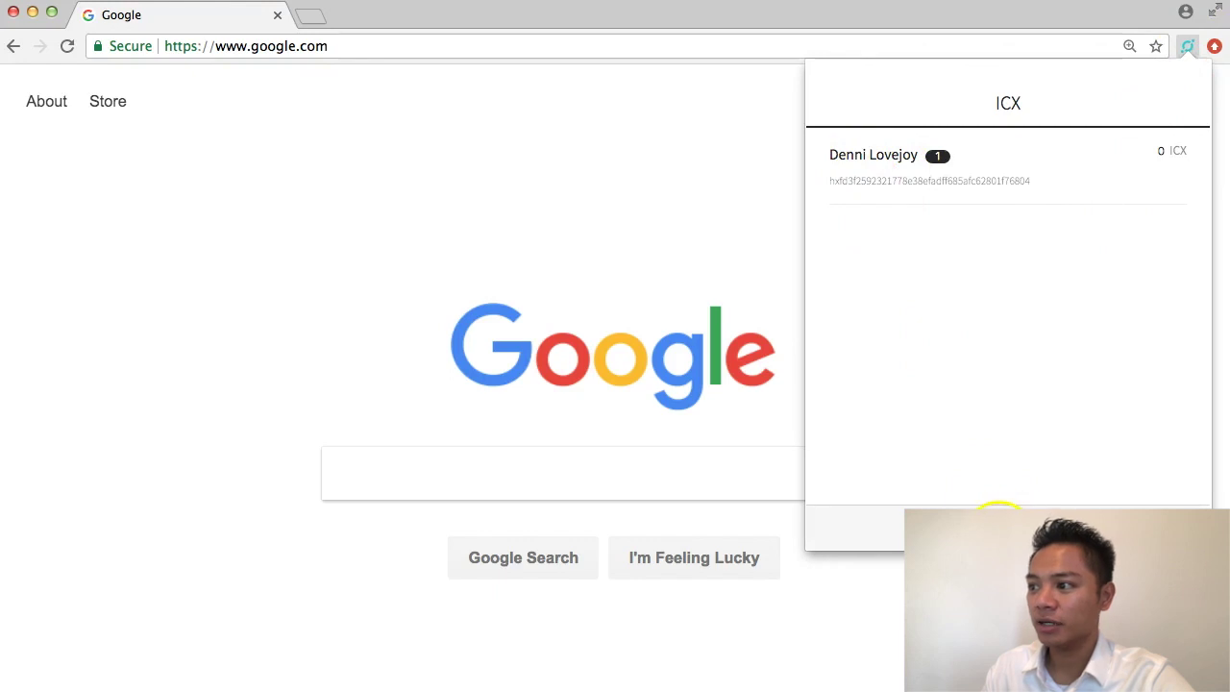
left_click(999, 527)
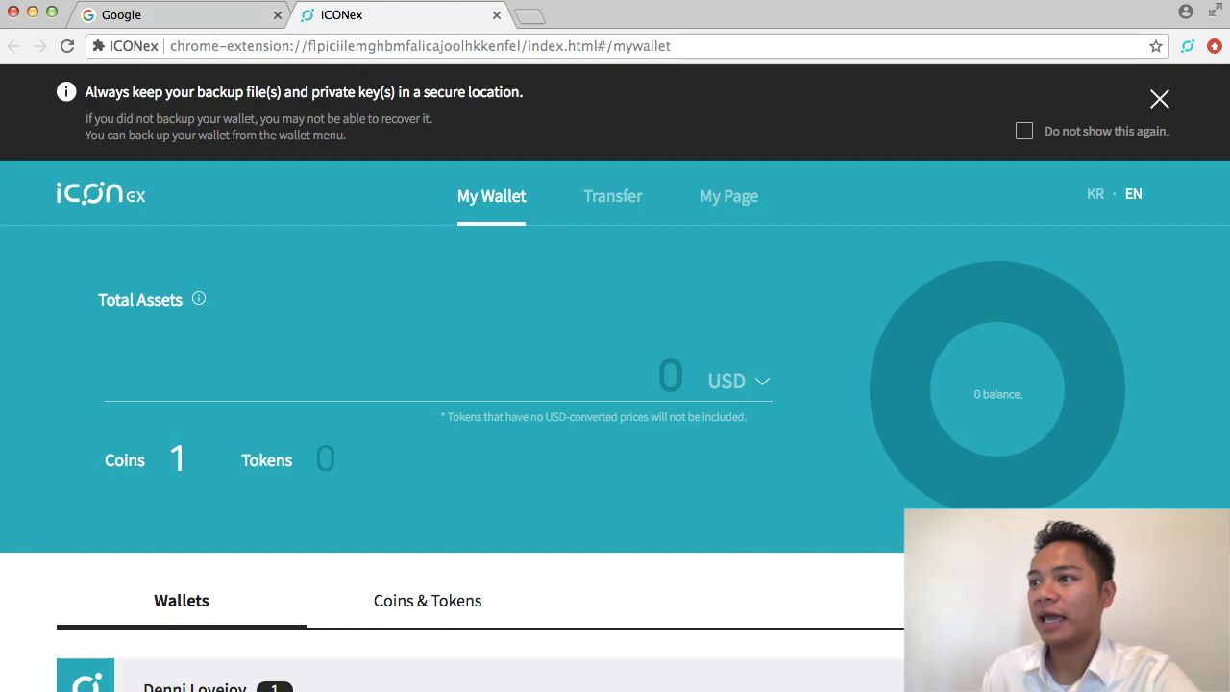
scroll(930, 437, "down", 4)
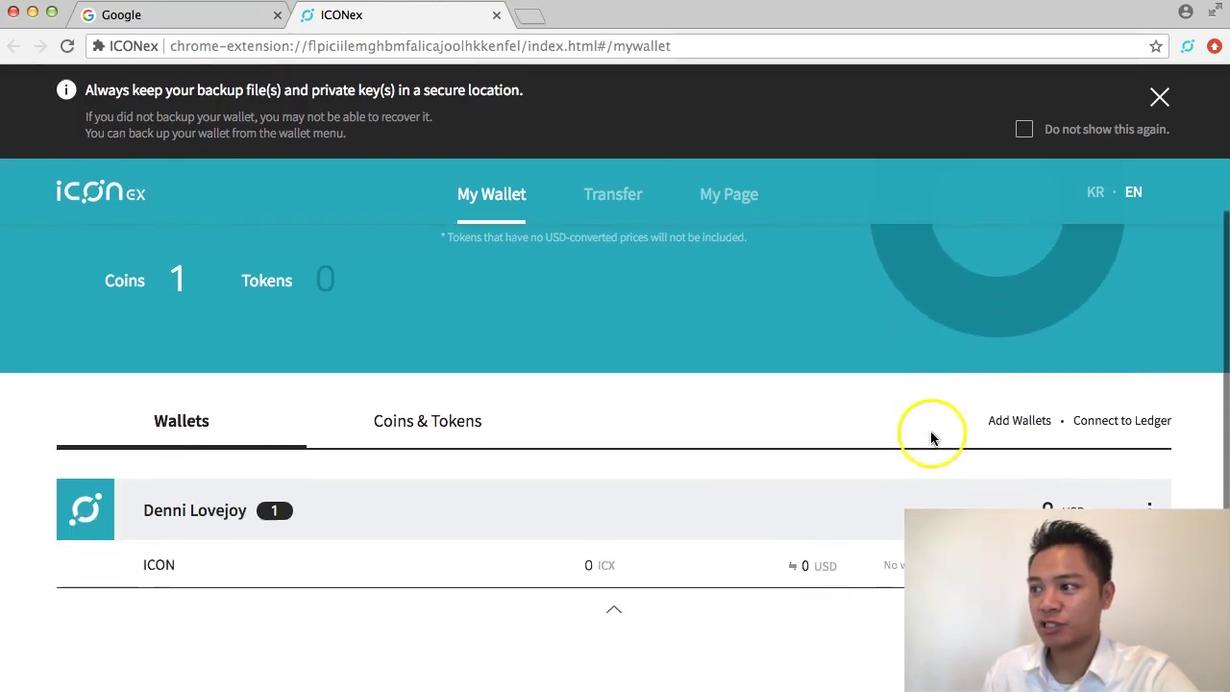
scroll(918, 413, "up", 4)
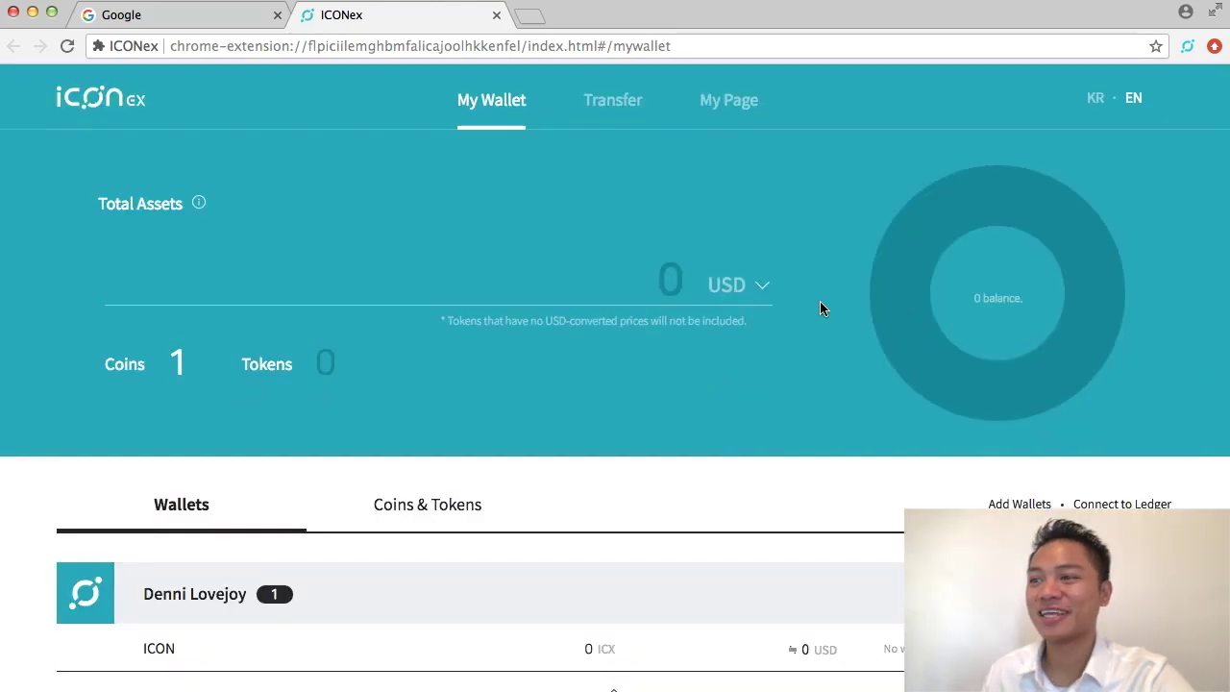